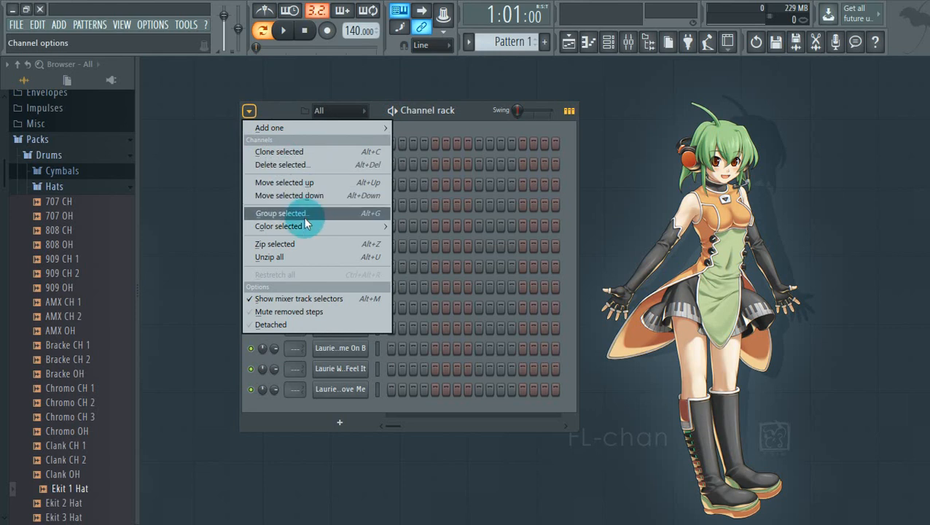
Shade the eight drum channels with a gradient from light cyan to pink
mouse_move(301, 226)
click(413, 221)
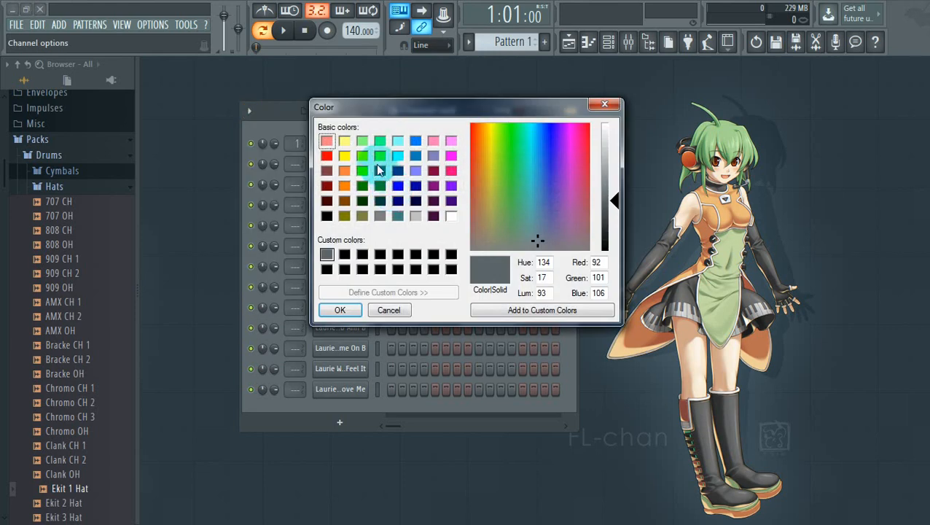
click(380, 140)
click(398, 140)
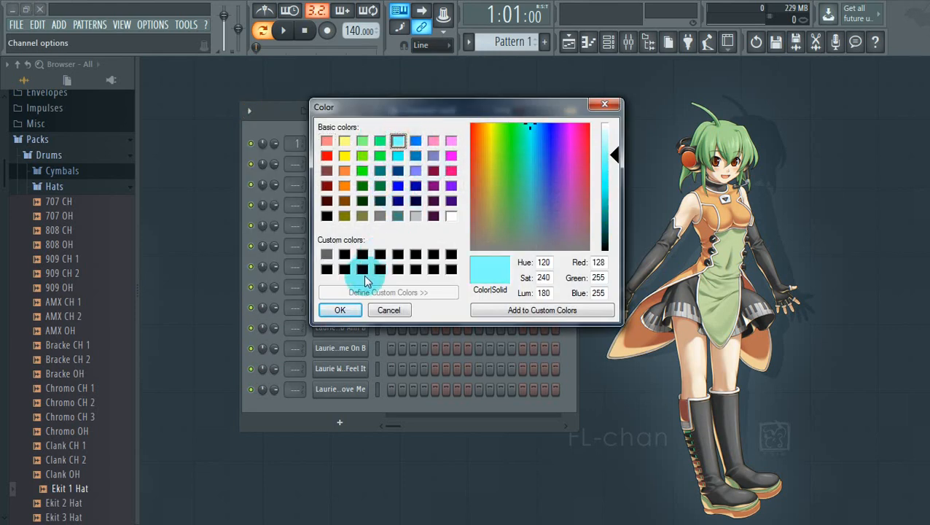
click(451, 140)
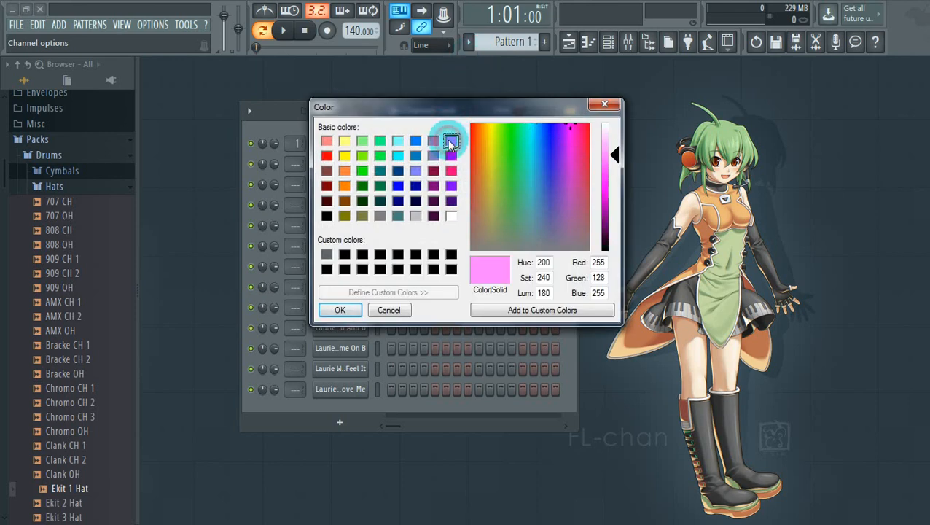
click(338, 309)
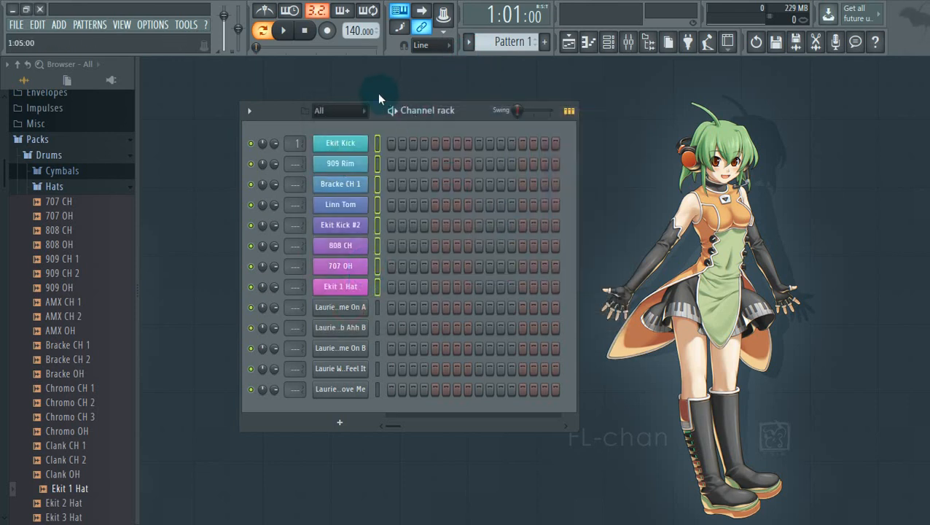
Color the five Laurie vocal channels with a gradient from pure green to orange
click(377, 308)
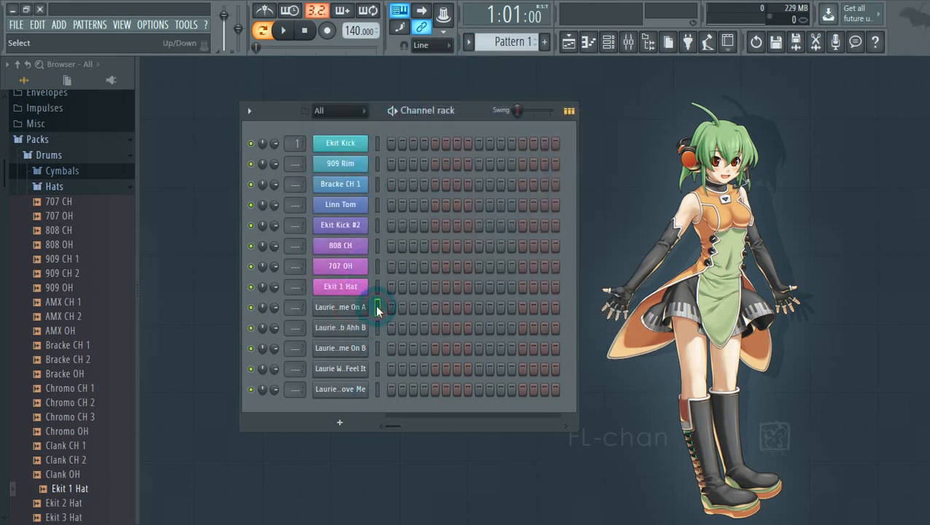
click(250, 112)
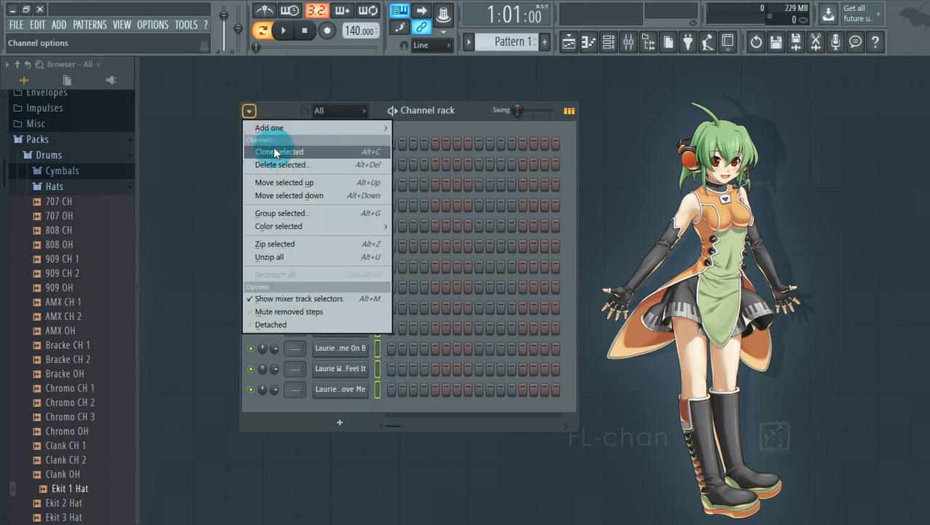
mouse_move(290, 226)
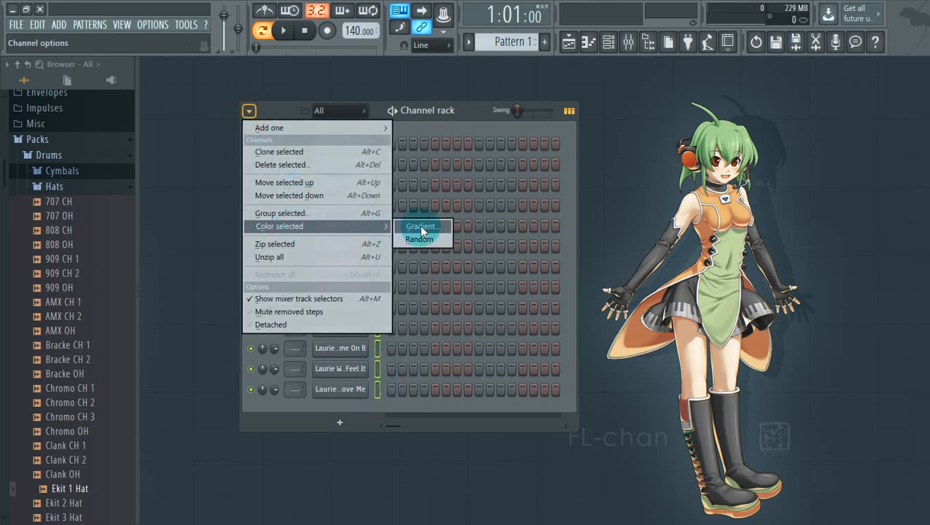
click(417, 226)
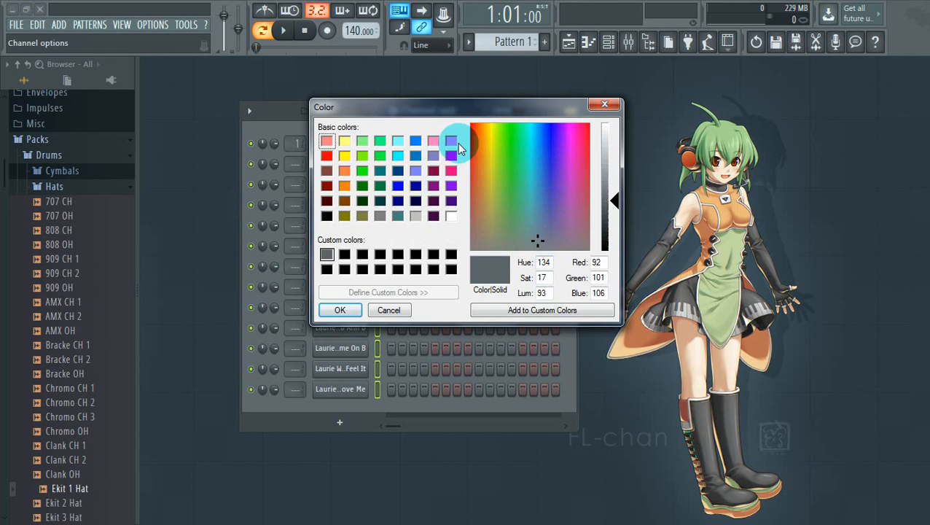
click(380, 155)
click(344, 185)
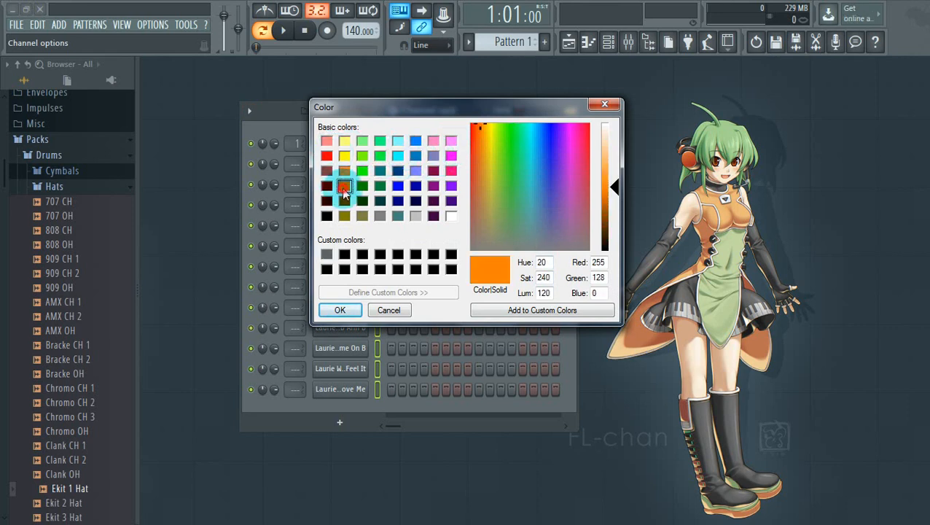
click(362, 170)
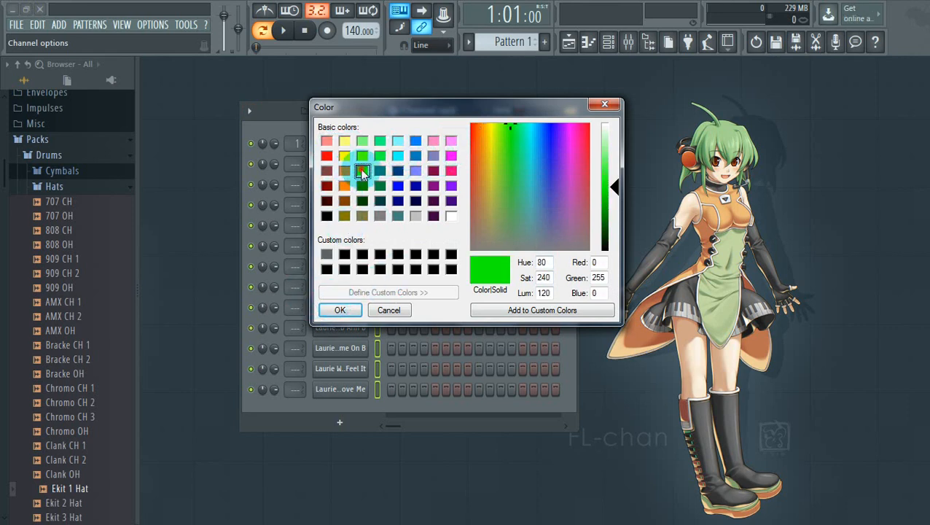
click(339, 310)
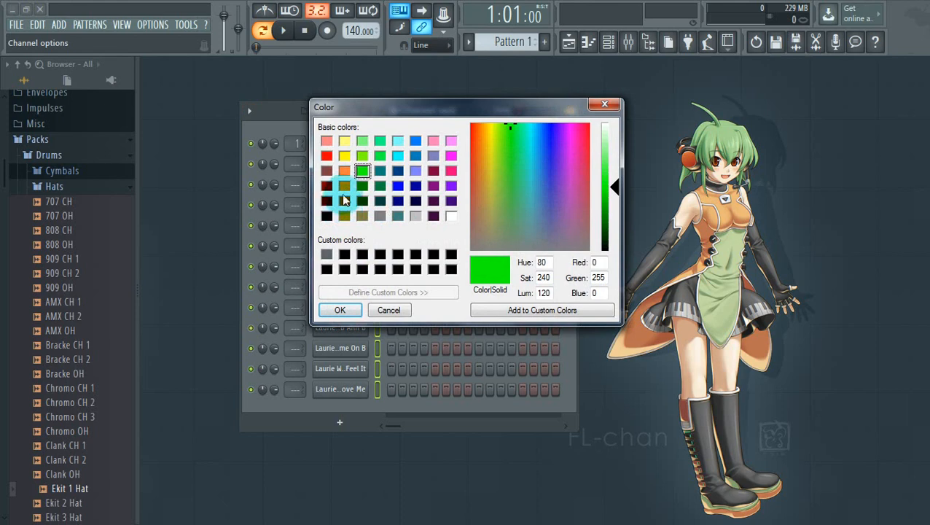
click(344, 185)
click(341, 311)
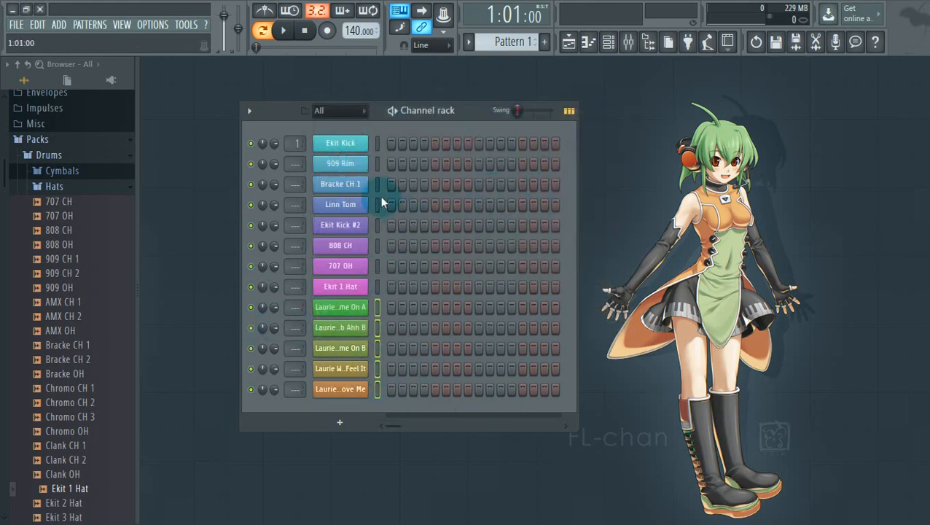
click(378, 286)
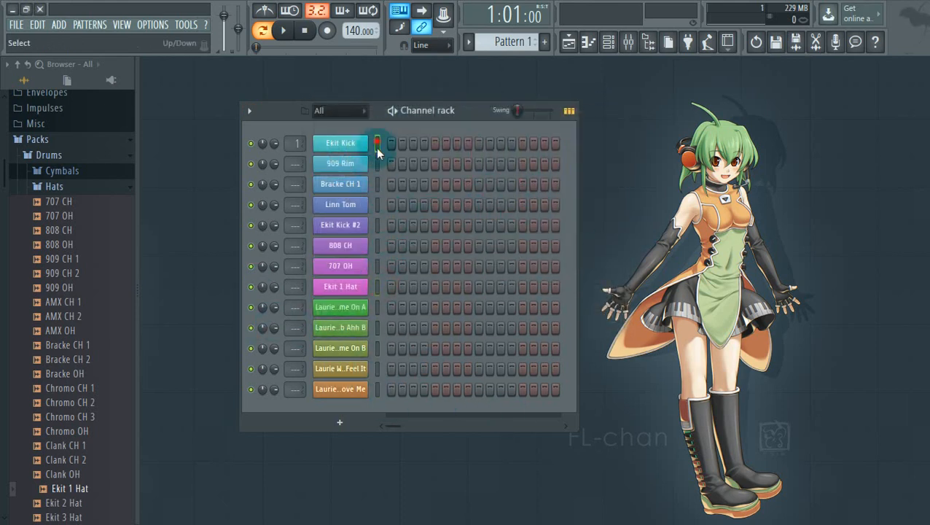
Group the eight drum channels as 'perc' and show all channels again
drag(377, 145, 378, 185)
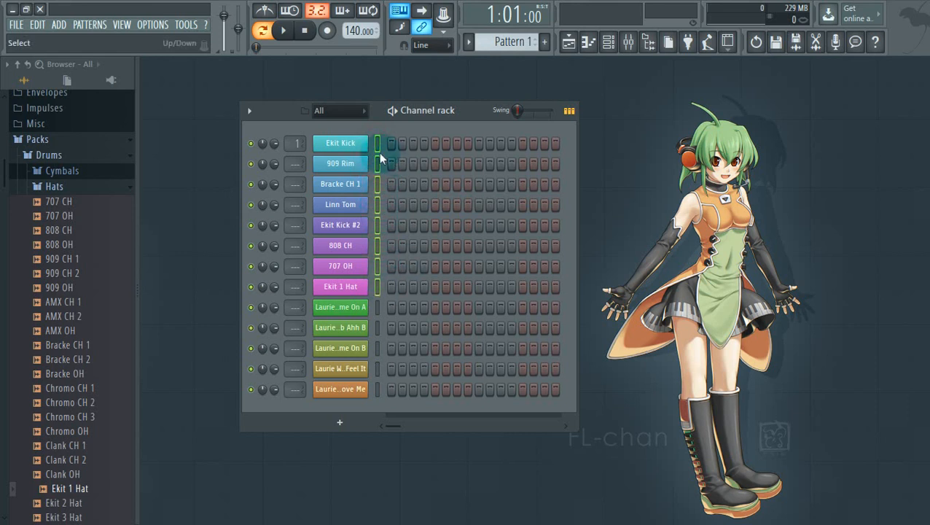
key(alt+g)
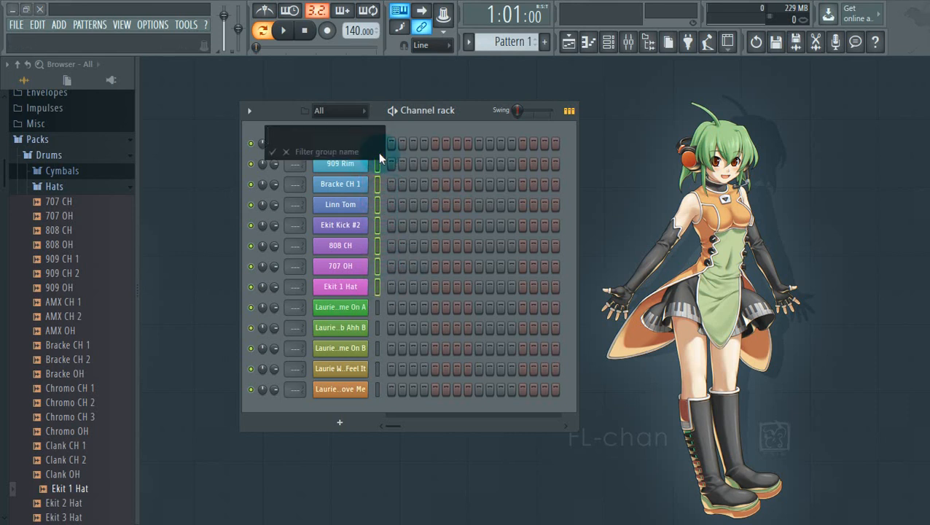
text(perc)
key(Return)
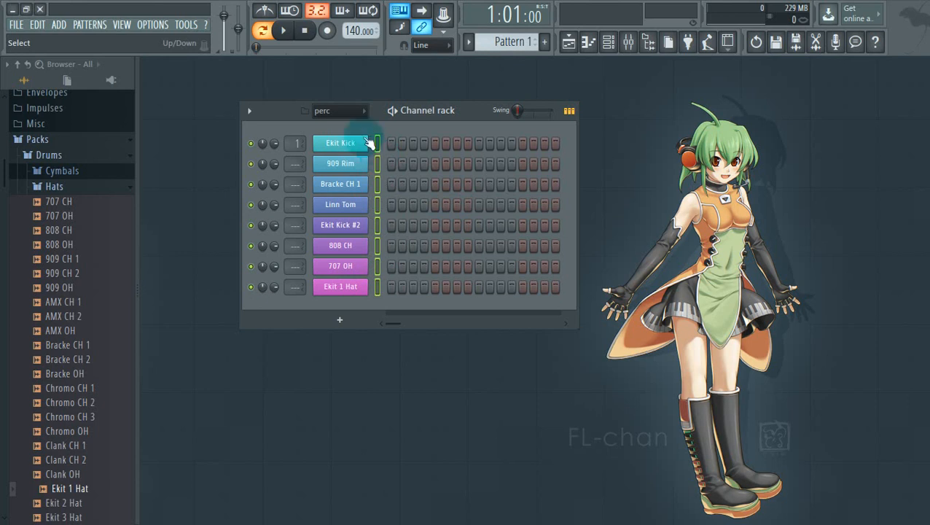
click(346, 111)
click(346, 126)
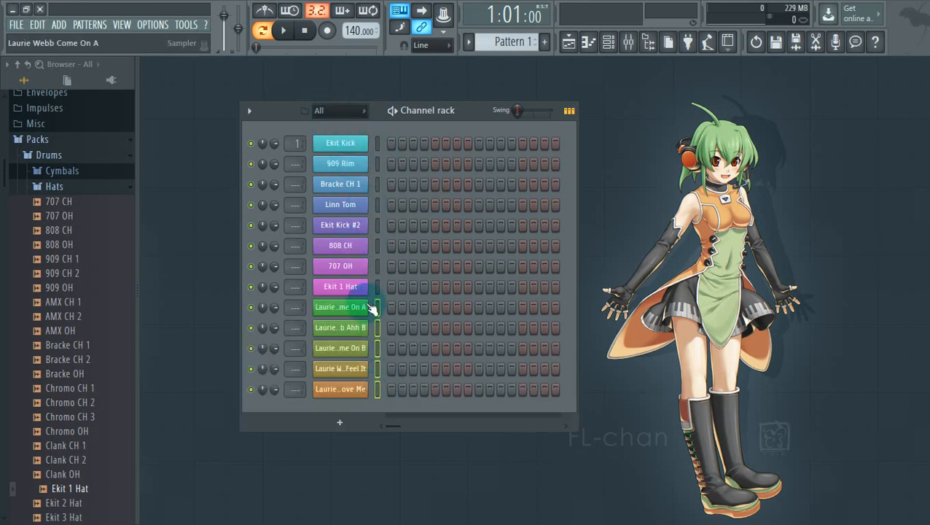
Group the vocal channels as 'vocal' and reset the group filter to All
key(alt+g)
text(vocal)
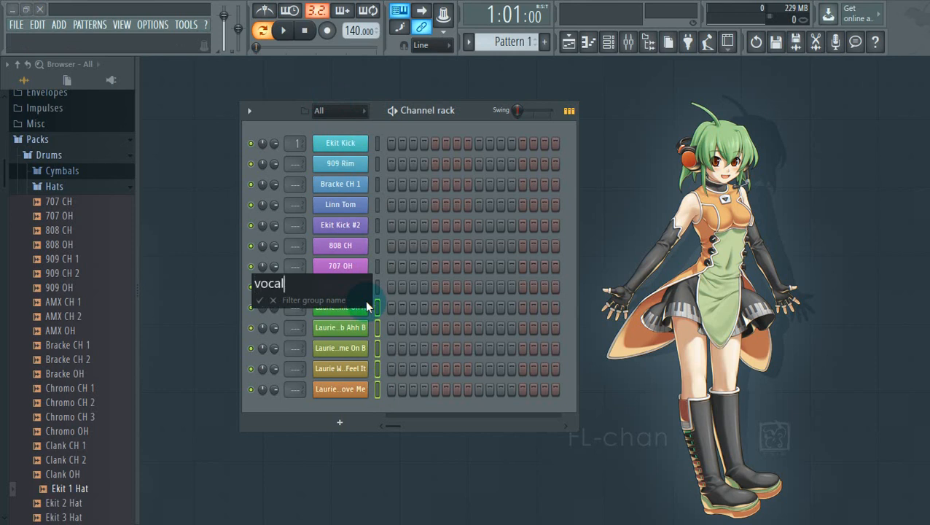
key(Return)
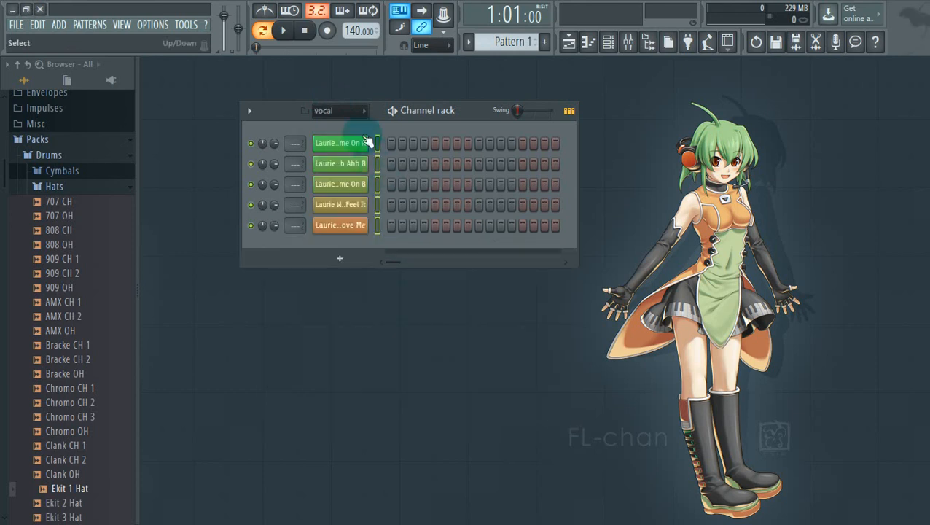
click(344, 111)
click(342, 122)
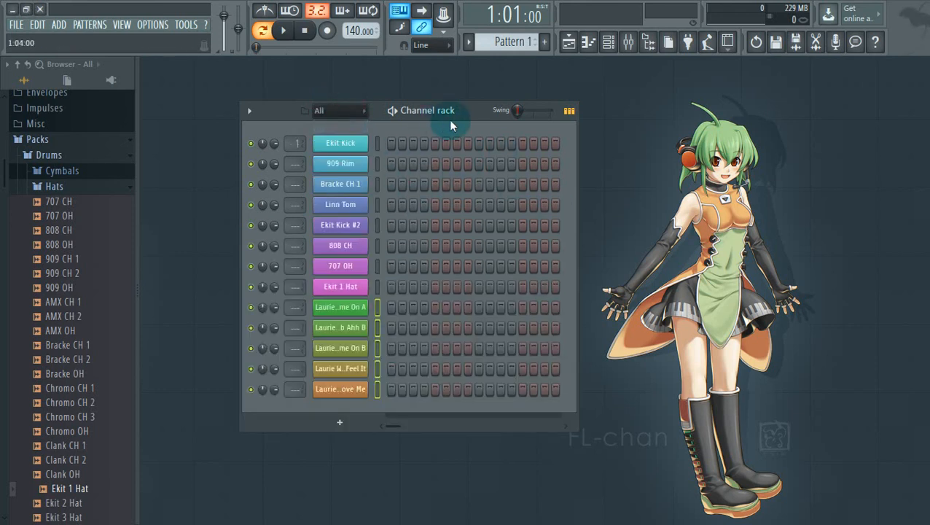
Route the eight selected drum channels to mixer inserts starting at Insert 1
drag(459, 116, 459, 113)
drag(377, 143, 372, 285)
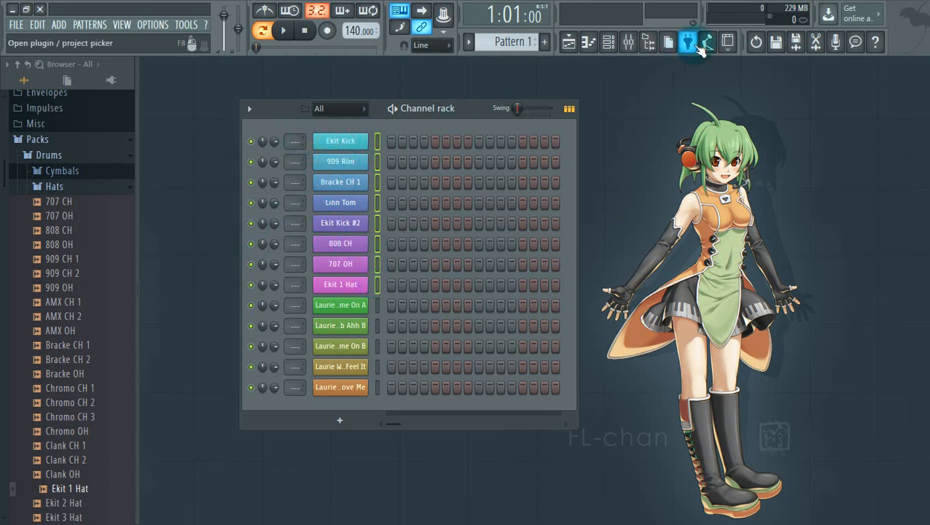
click(629, 42)
right_click(184, 117)
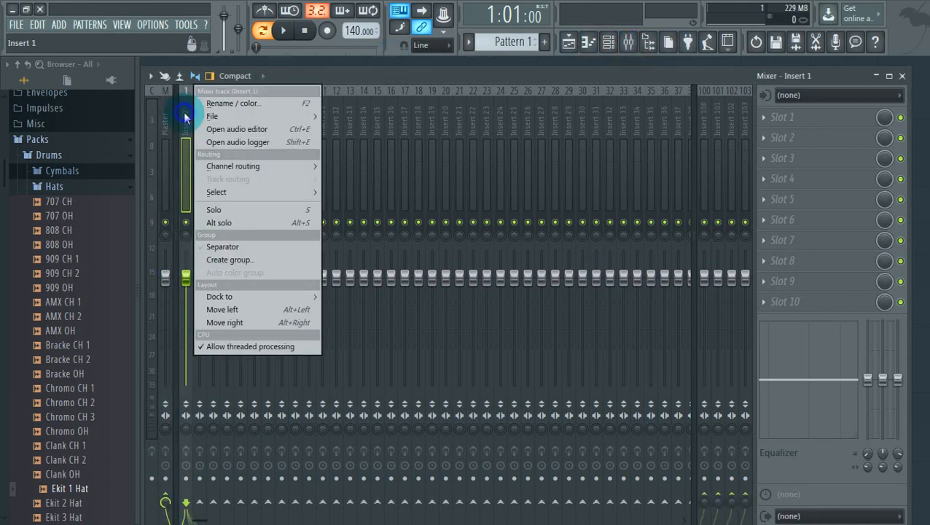
mouse_move(284, 167)
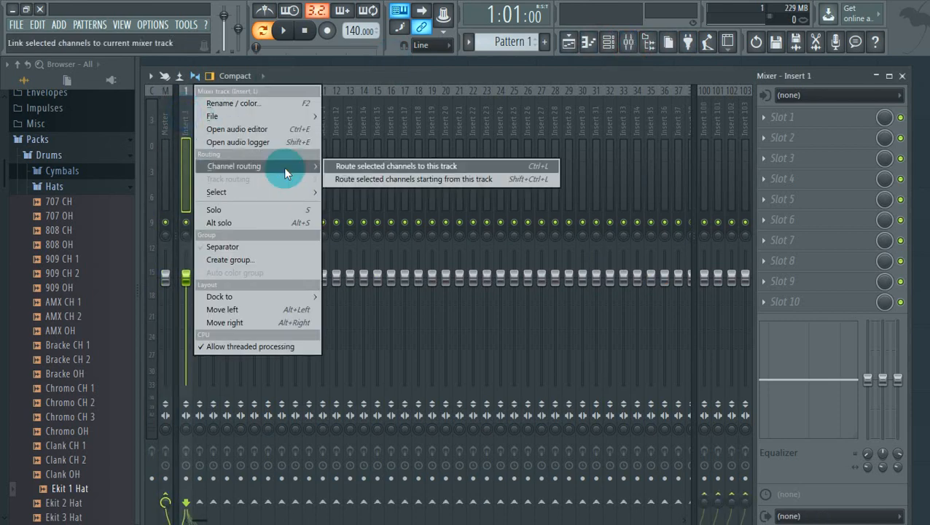
click(366, 179)
Close the mixer, leaving the Ekit Kick piano roll showing
right_click(184, 117)
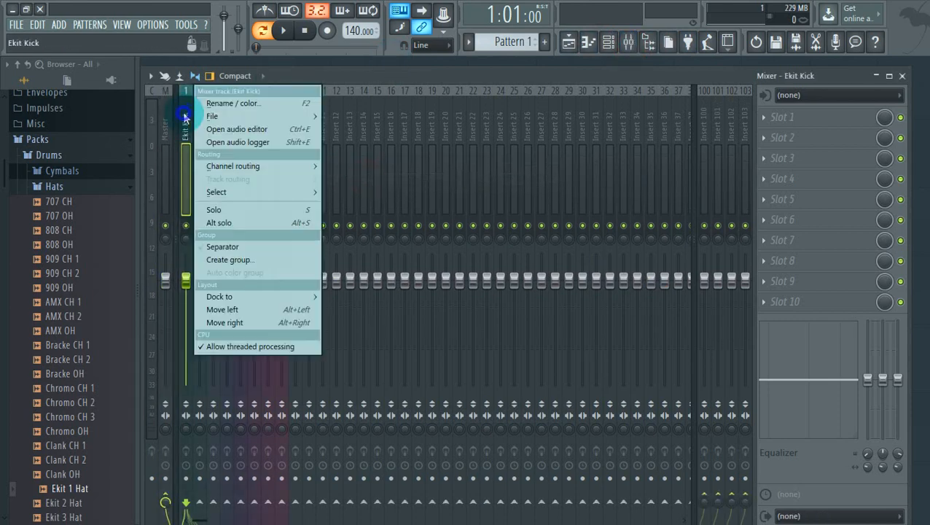
mouse_move(274, 167)
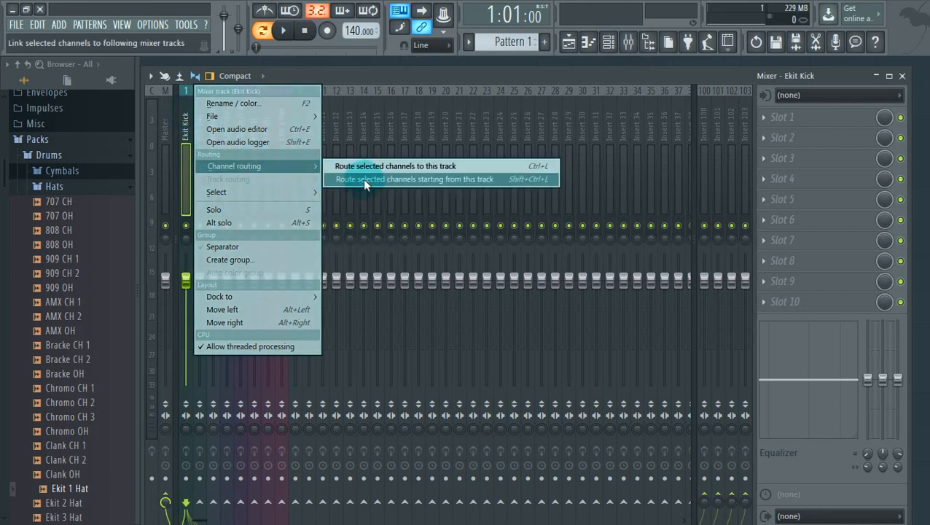
click(567, 44)
click(587, 42)
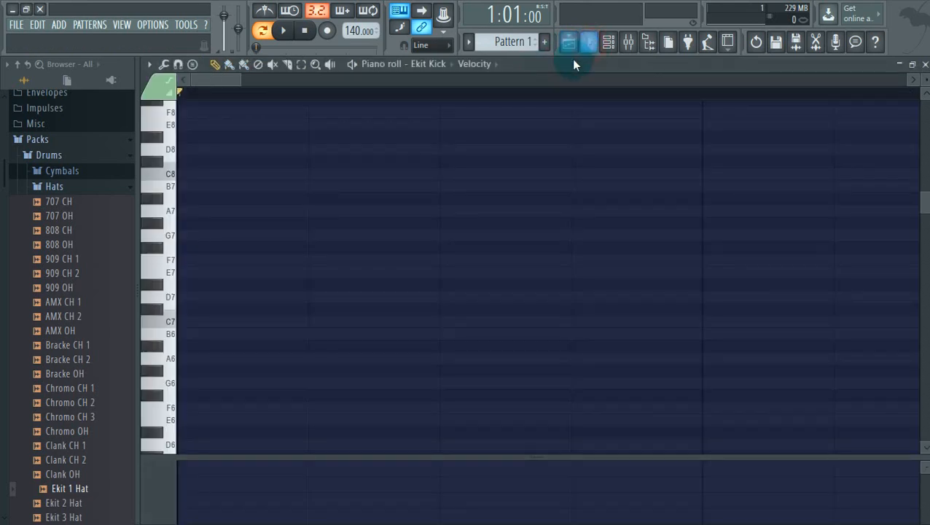
Reopen the mixer and select drum inserts 1–8
click(608, 42)
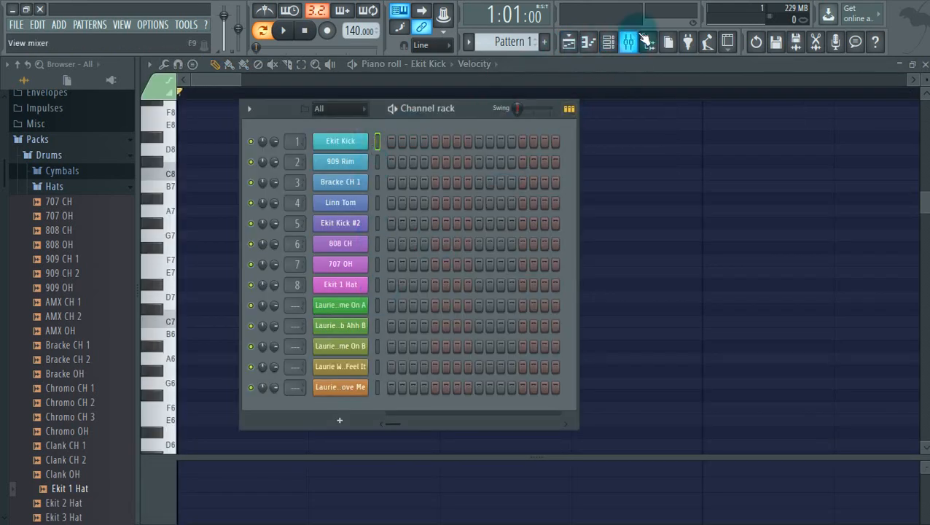
click(629, 41)
drag(186, 119, 292, 107)
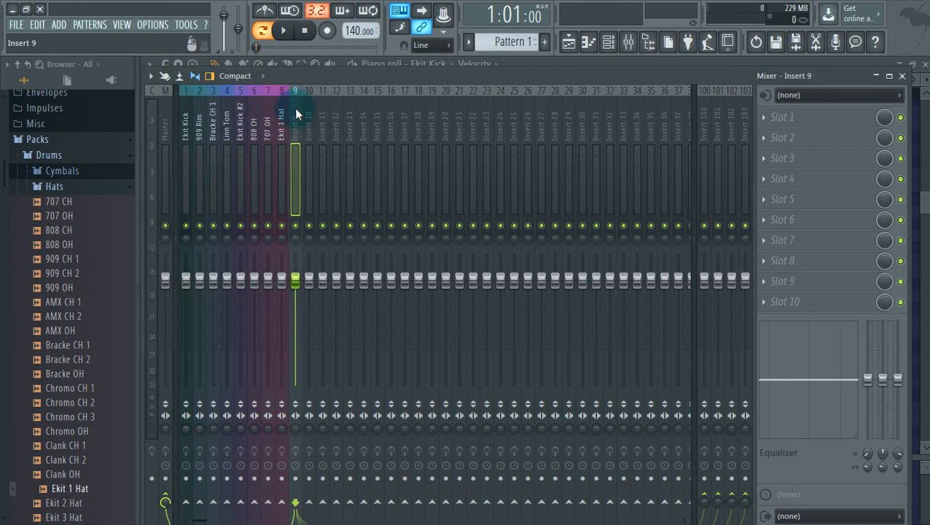
Name insert 9 'PERC SUBMIX' with a light teal colour and a percussion icon
right_click(295, 108)
click(346, 110)
text(P)
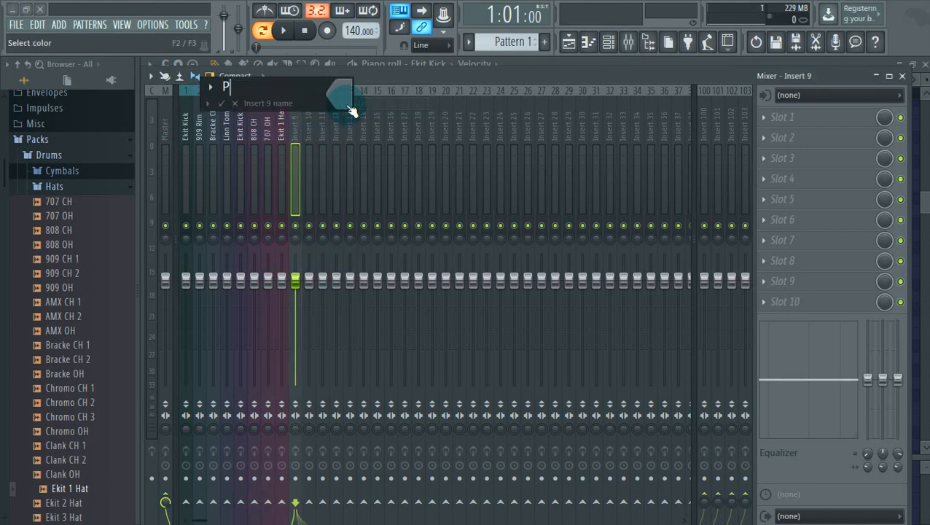
text(ERC SUBMIX)
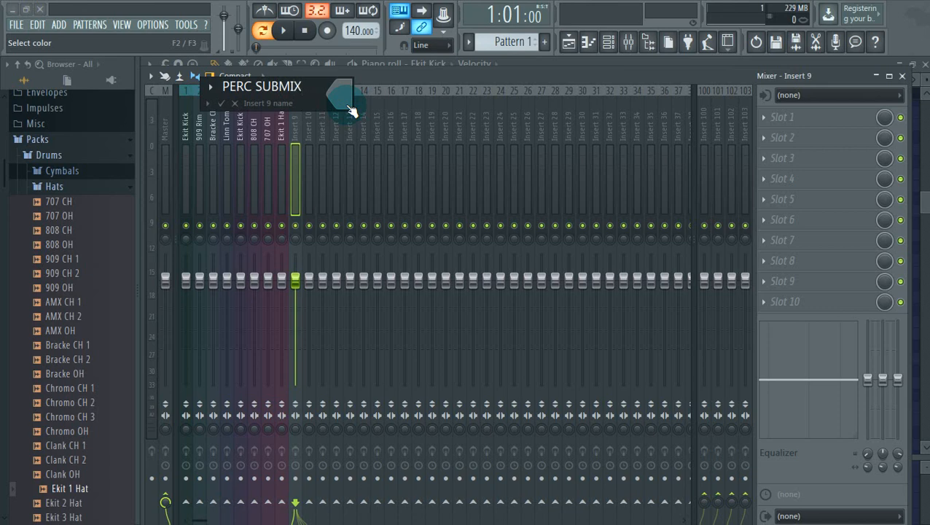
click(348, 110)
click(420, 88)
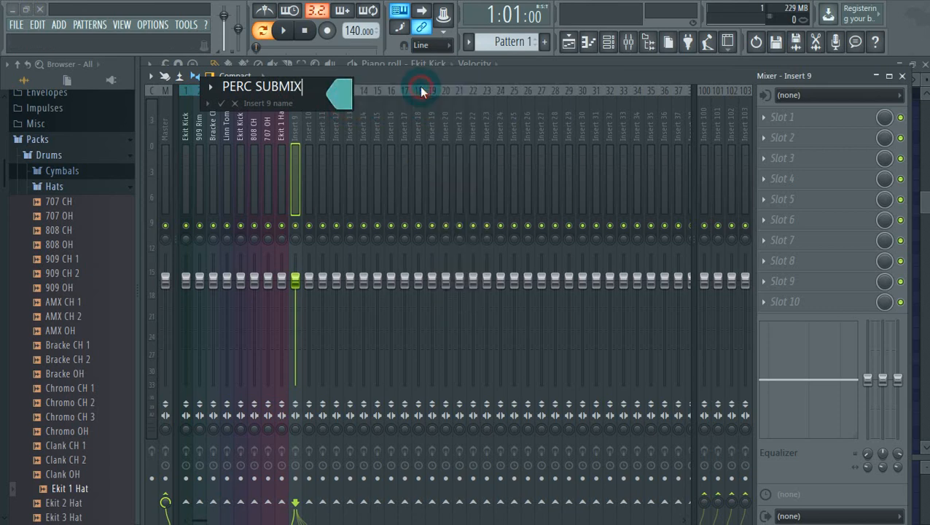
click(211, 86)
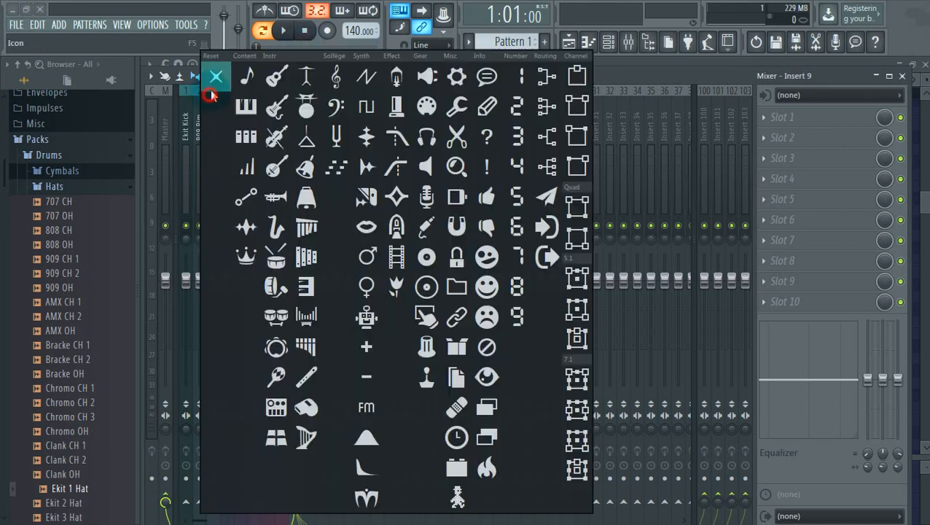
click(306, 226)
key(Return)
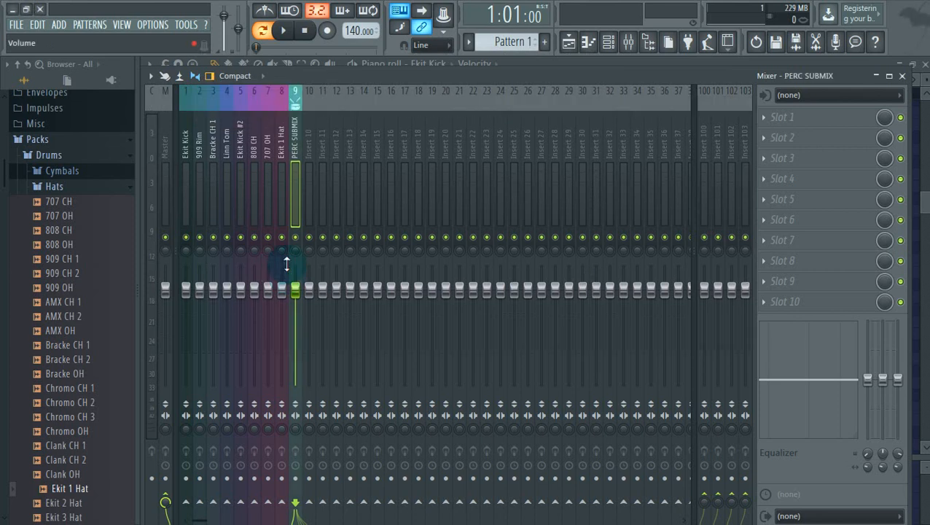
Add a separator before Insert 10, then select inserts 1–9
right_click(309, 118)
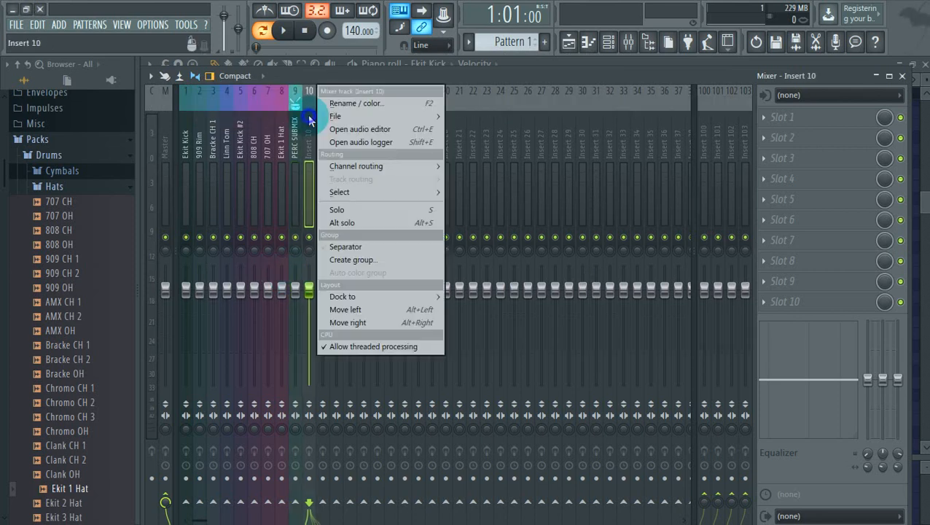
click(382, 246)
drag(185, 109, 300, 119)
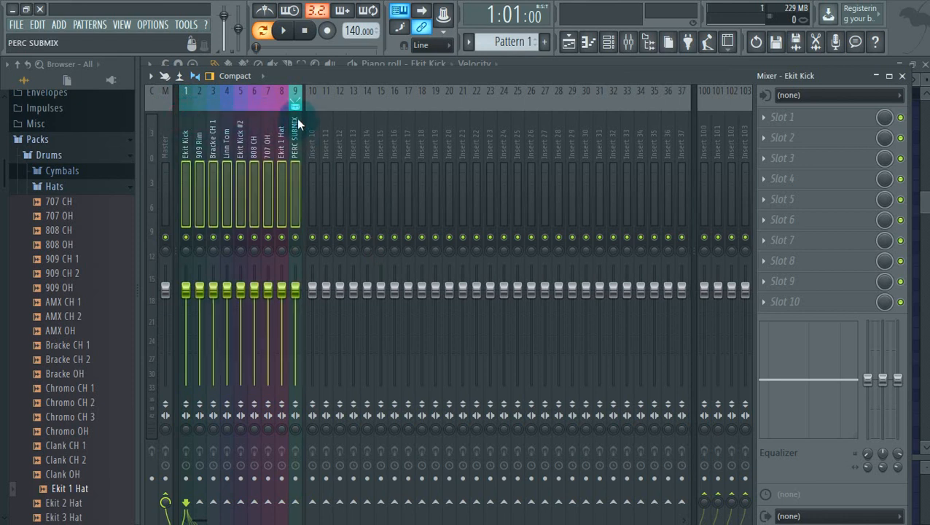
Route the selected drum inserts only to PERC SUBMIX
right_click(297, 114)
mouse_move(383, 178)
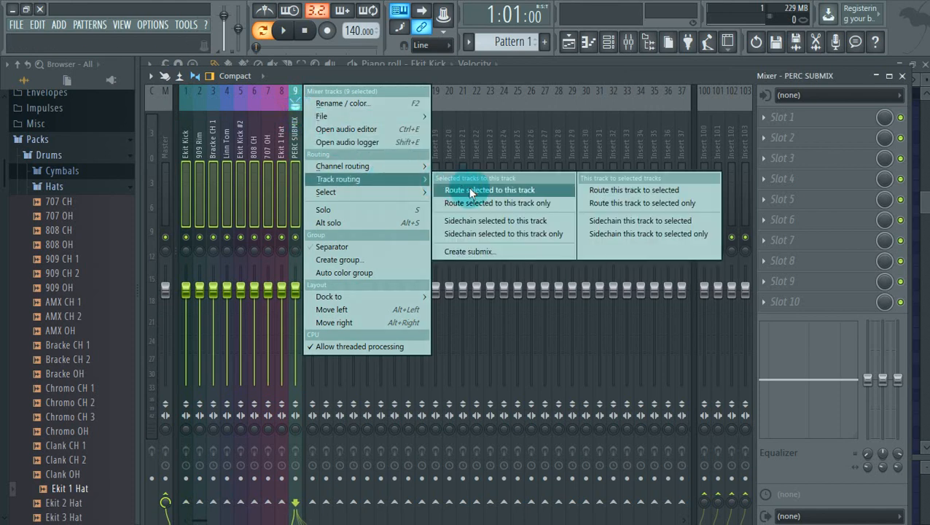
click(475, 205)
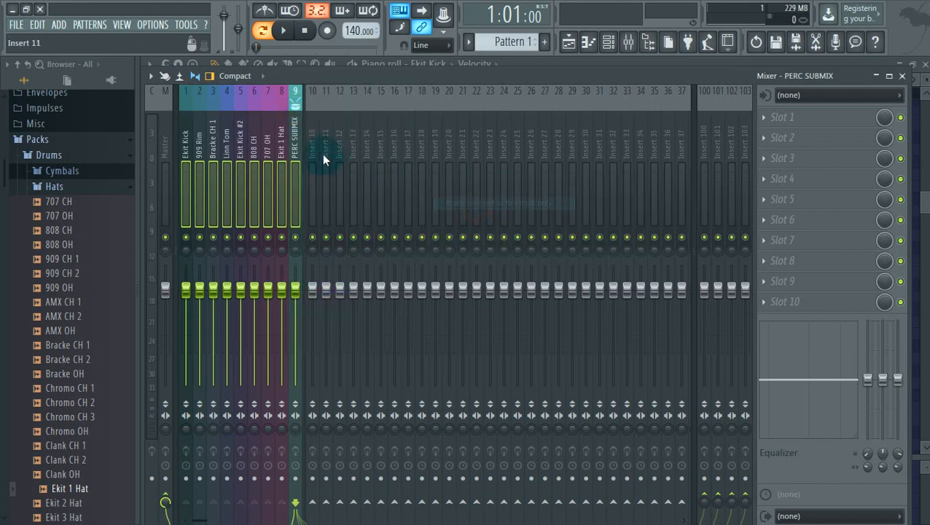
Check the drum inserts and Master to confirm their routes into PERC SUBMIX
click(186, 150)
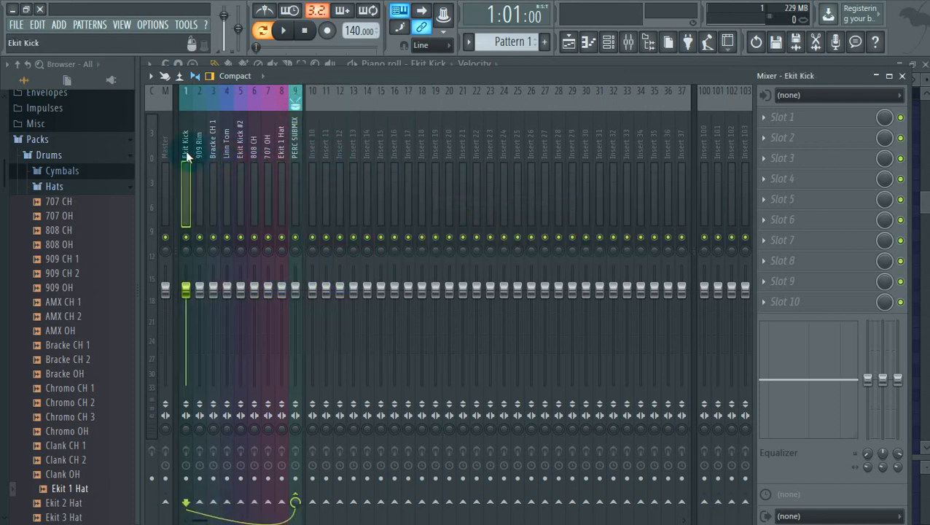
click(199, 150)
click(279, 153)
click(213, 152)
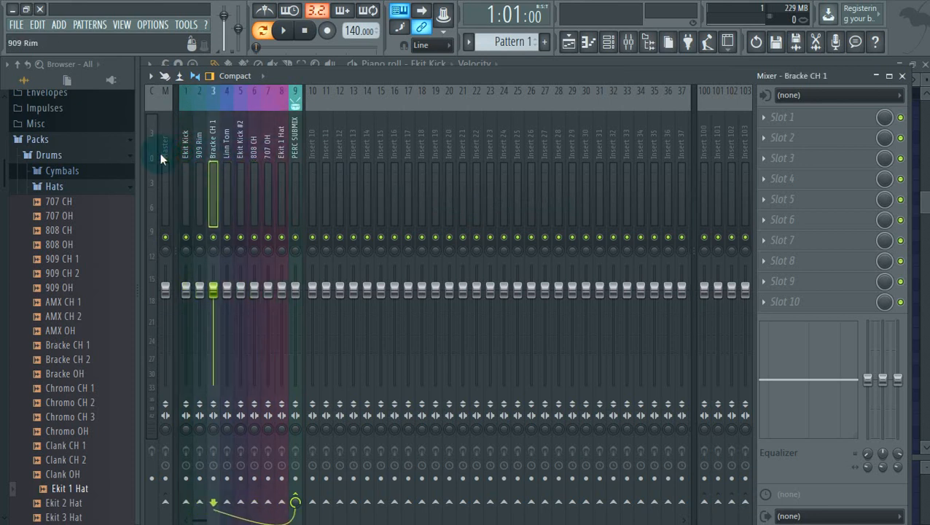
click(160, 154)
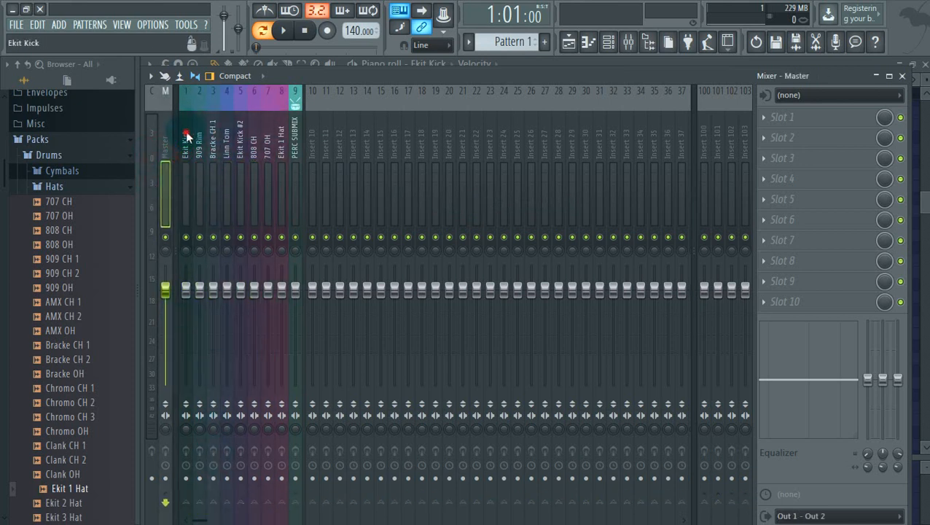
drag(186, 137, 213, 138)
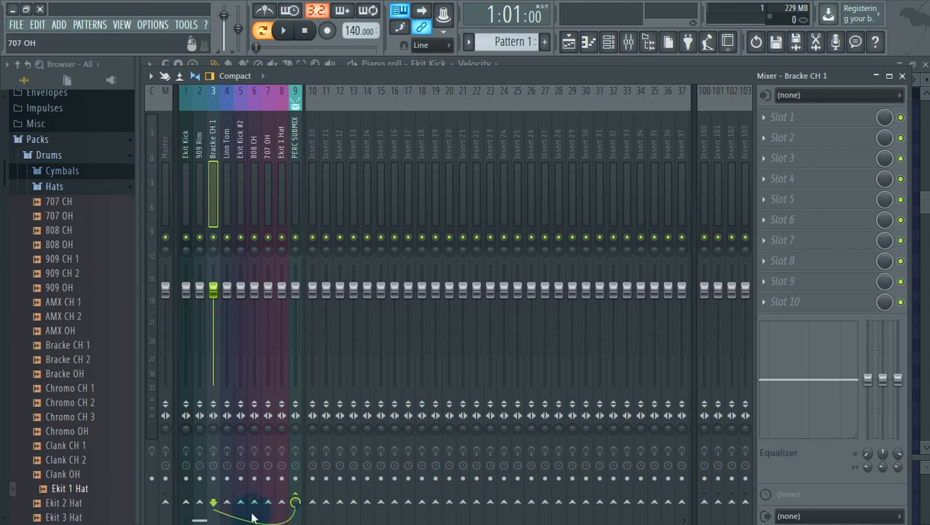
click(296, 125)
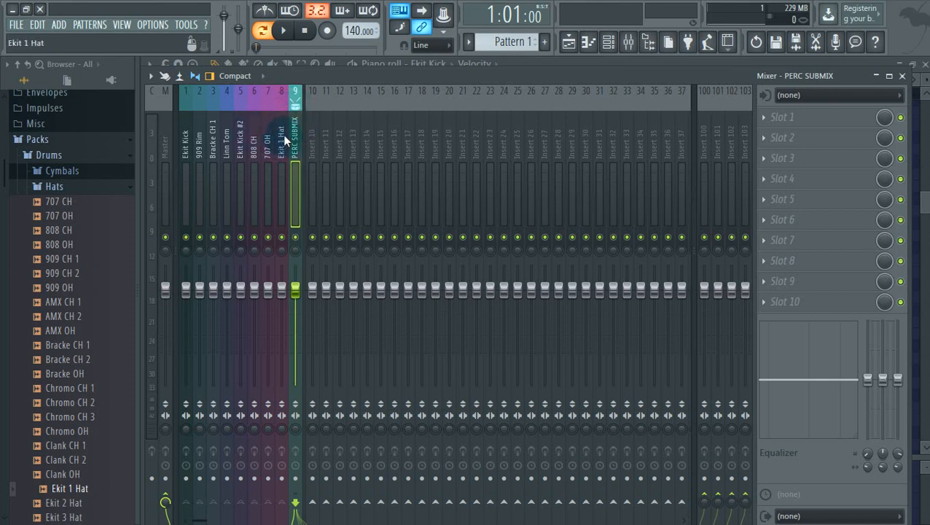
mouse_move(283, 134)
mouse_down()
mouse_move(187, 130)
mouse_move(277, 127)
mouse_move(294, 129)
mouse_move(266, 127)
mouse_move(294, 140)
mouse_up()
click(352, 132)
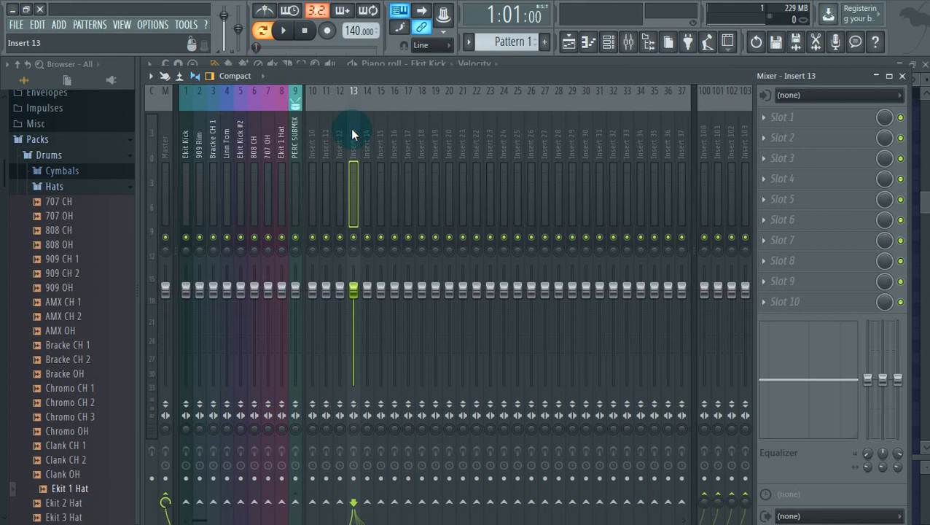
drag(311, 151, 413, 159)
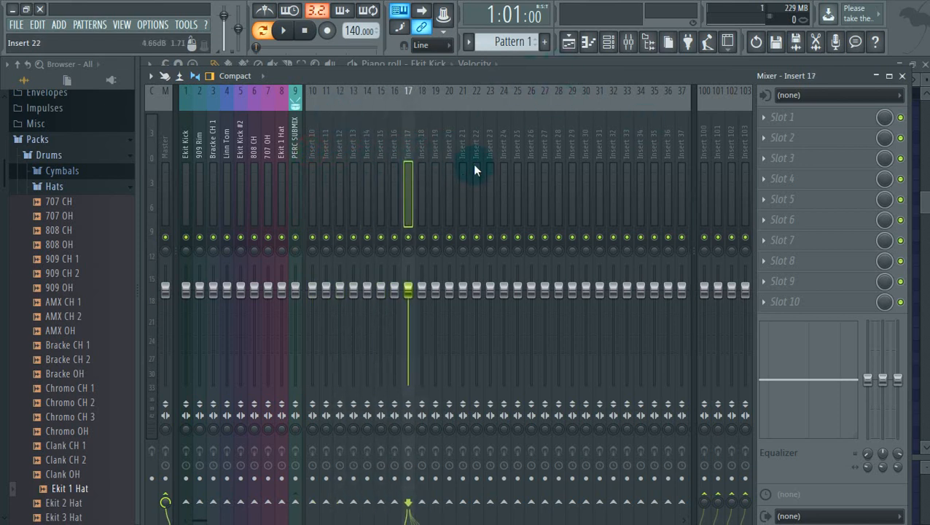
key(Left)
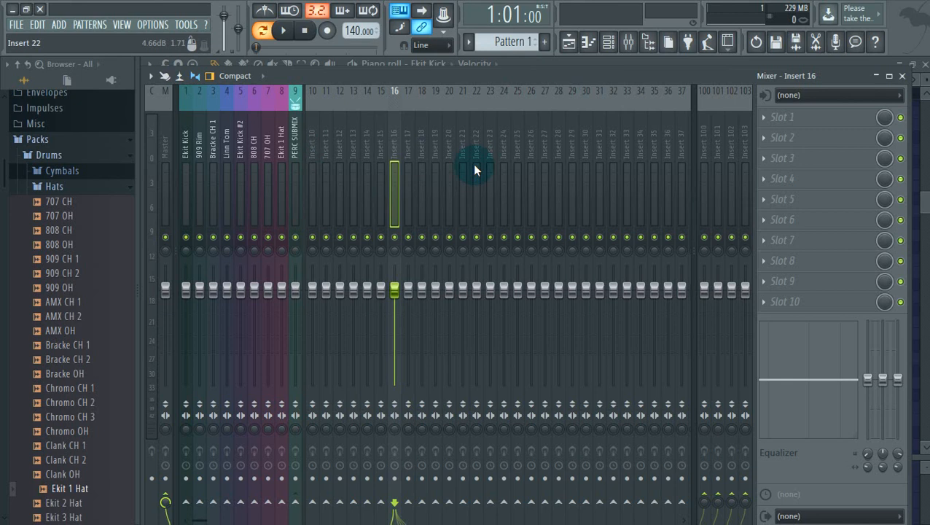
key(alt+Left)
key(alt+Left)
key(alt+Left)
key(alt+Left)
key(alt+Left)
key(alt+Left)
key(alt+Left)
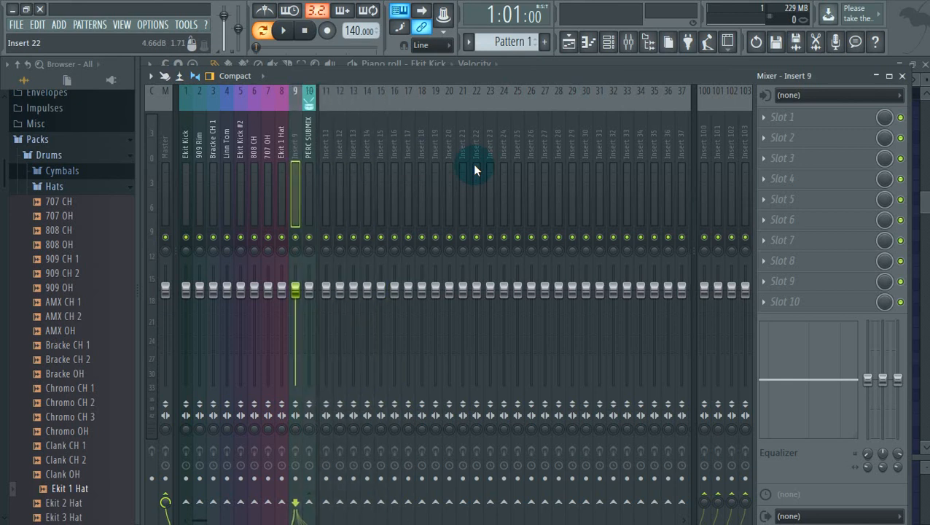
key(alt+Left)
key(alt+Left)
key(alt+Left)
key(alt+Left)
key(alt+Left)
key(alt+Left)
key(alt+Right)
key(alt+Right)
key(alt+Right)
key(alt+Right)
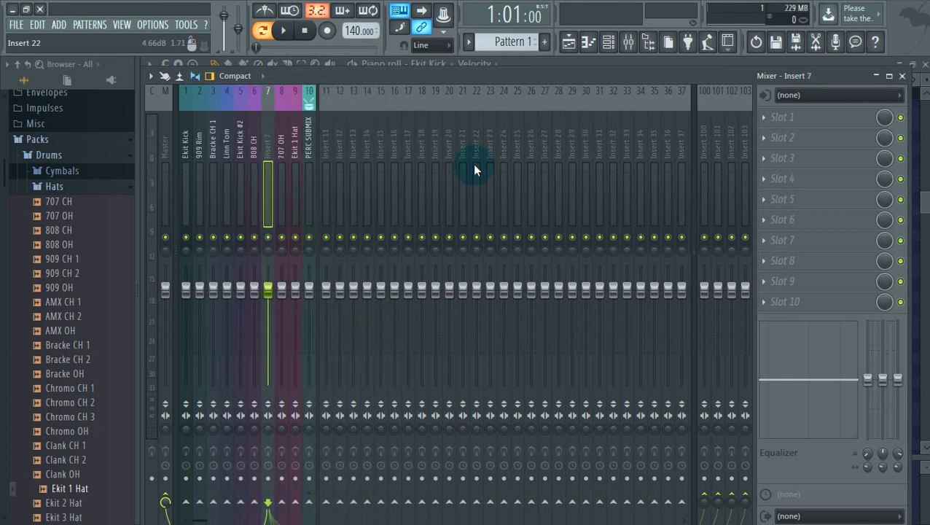
key(alt+Left)
key(alt+Left)
key(alt+Left)
key(alt+Right)
key(alt+Right)
key(alt+Right)
key(alt+Left)
key(alt+Left)
key(alt+Right)
key(alt+Right)
key(alt+Right)
key(alt+Right)
key(alt+Right)
key(alt+Right)
key(alt+Right)
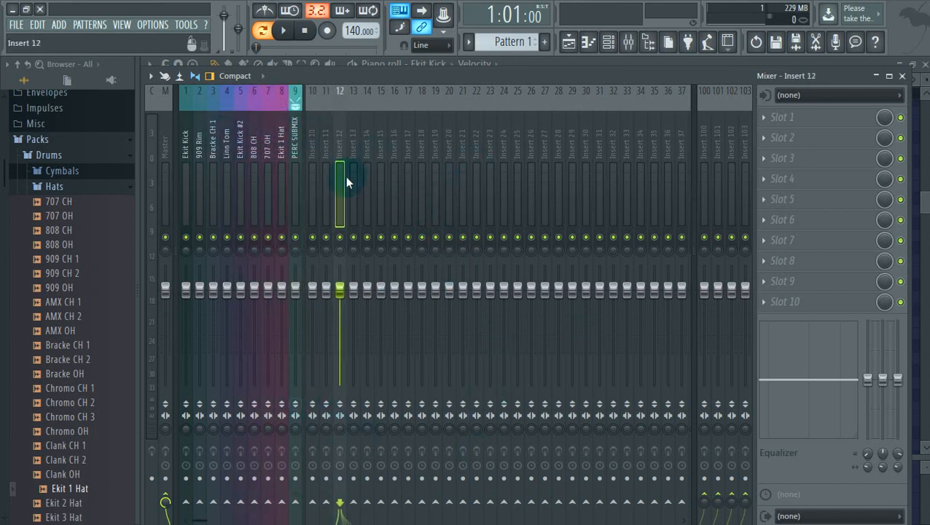
Route the five vocal channels to mixer inserts starting at Insert 10
click(608, 42)
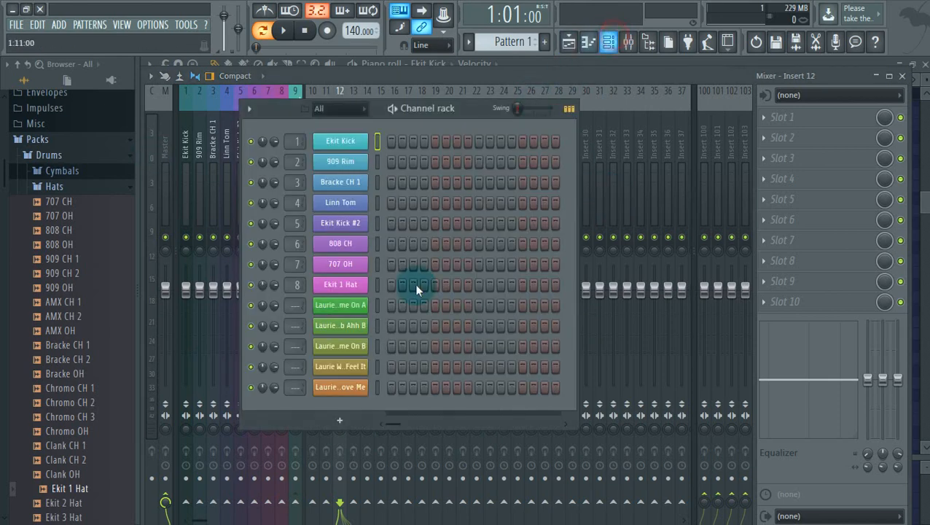
click(342, 109)
click(350, 161)
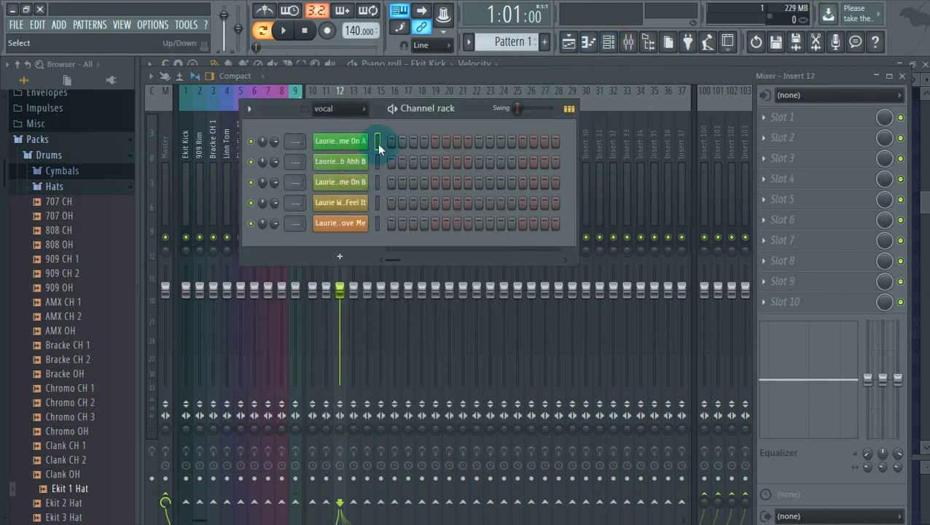
drag(380, 139, 363, 390)
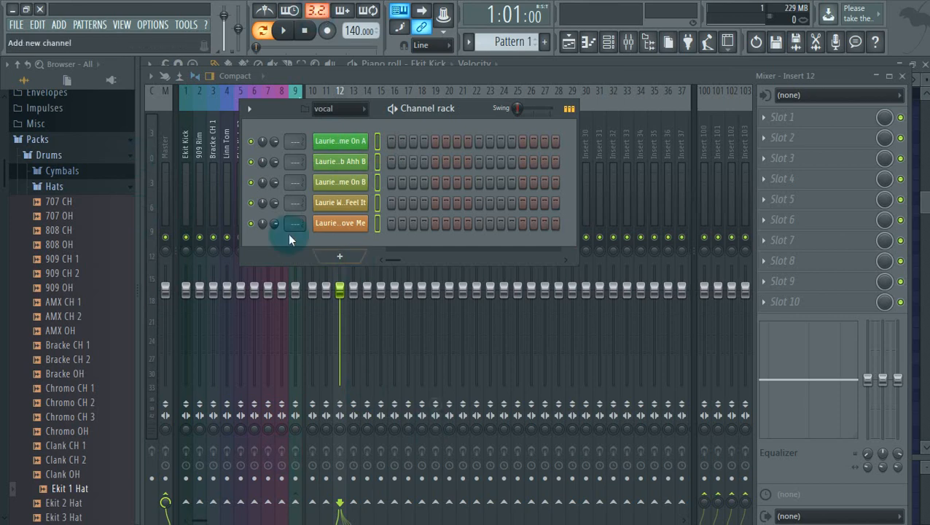
click(312, 92)
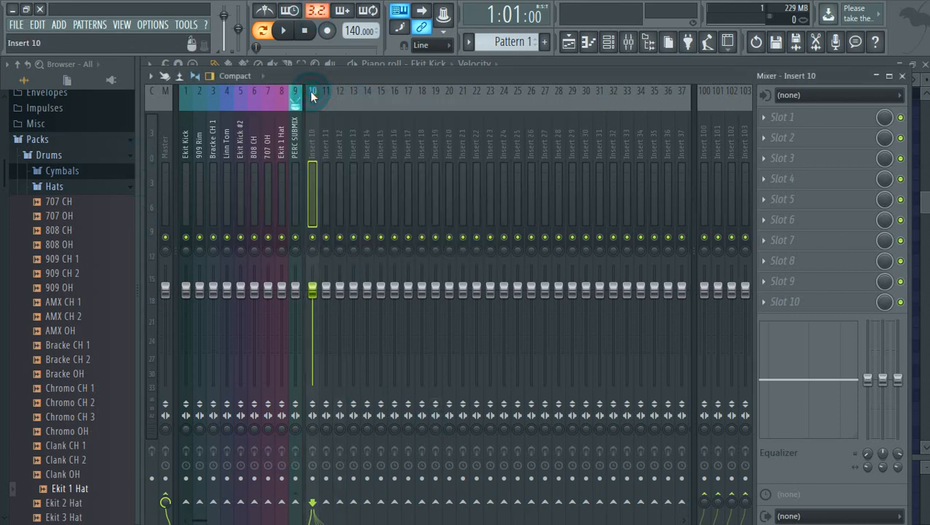
right_click(310, 91)
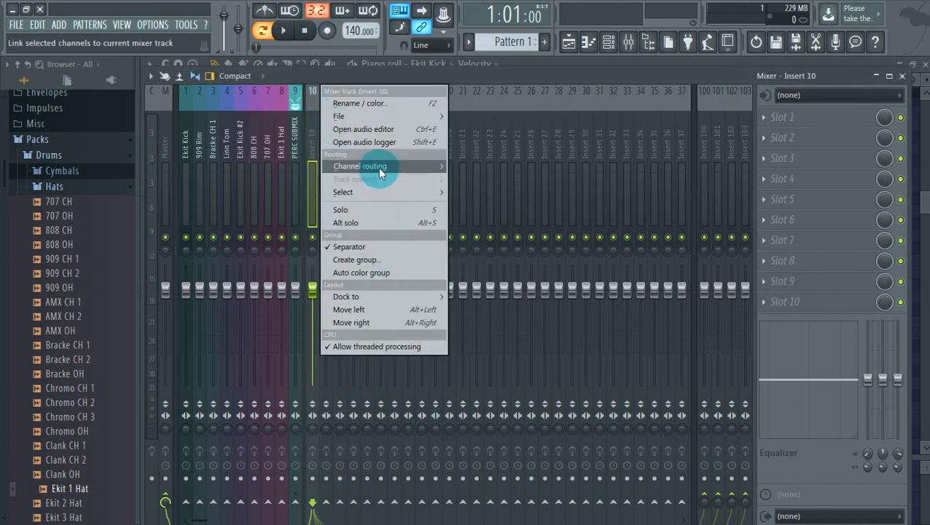
mouse_move(444, 170)
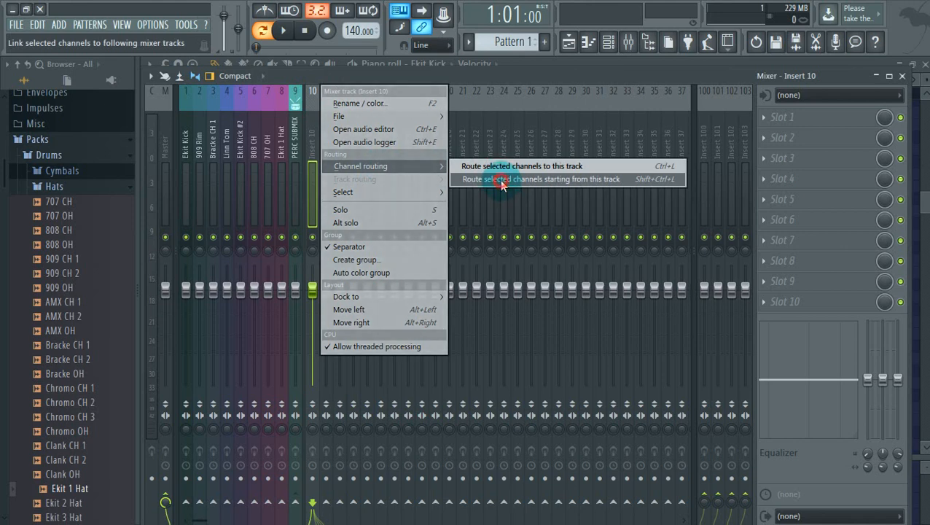
click(500, 180)
Add a separator before insert 16 and begin renaming insert 15
right_click(392, 146)
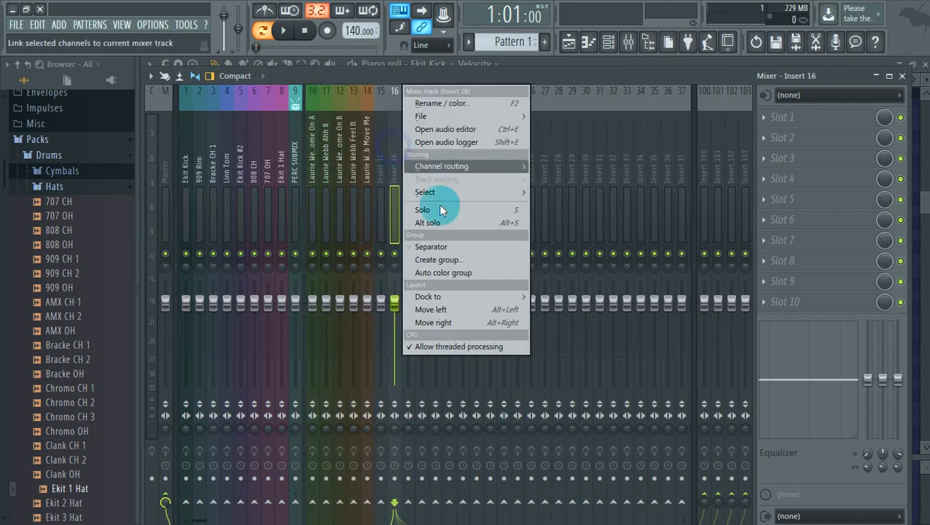
click(454, 249)
right_click(378, 145)
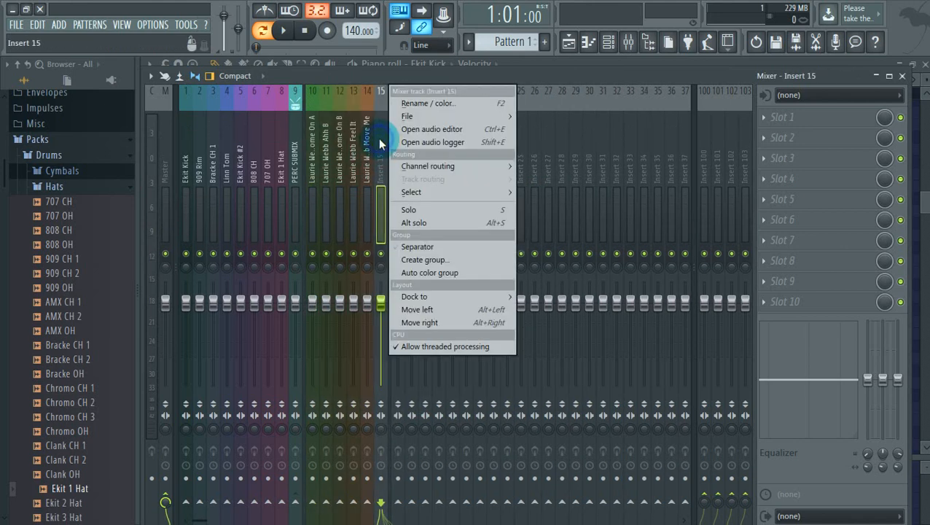
click(431, 97)
Name insert 15 'VOCAL SUBMIX' with orange colour and a smiley icon, then select inserts 10–15
text(VOCAL SUBMIX)
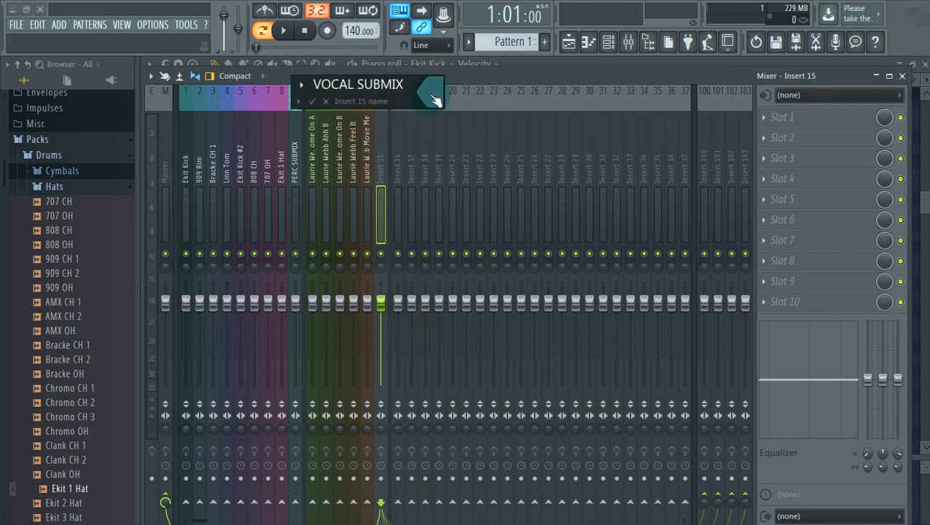
click(433, 100)
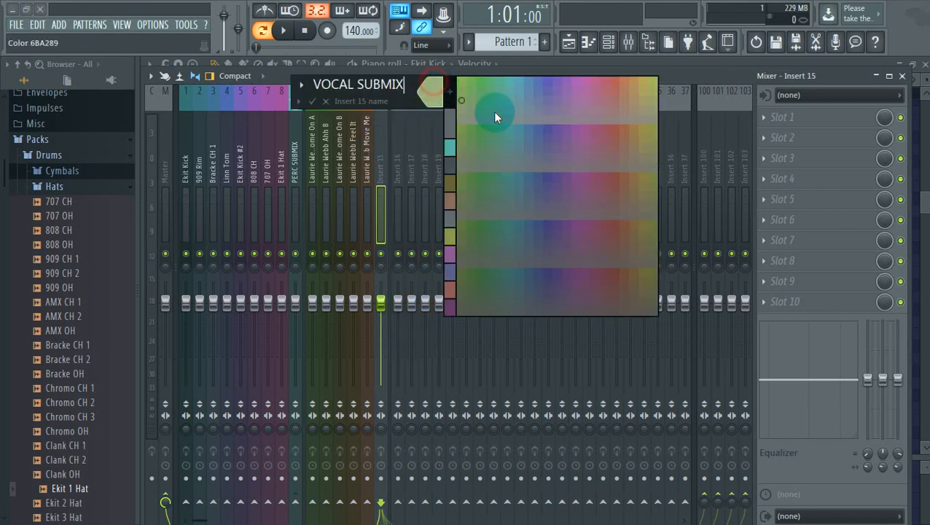
click(629, 76)
click(300, 99)
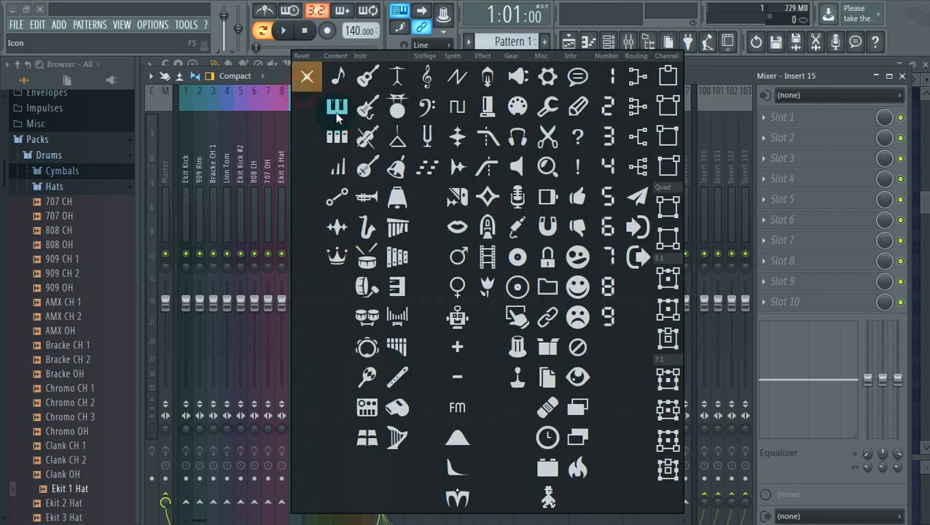
click(578, 289)
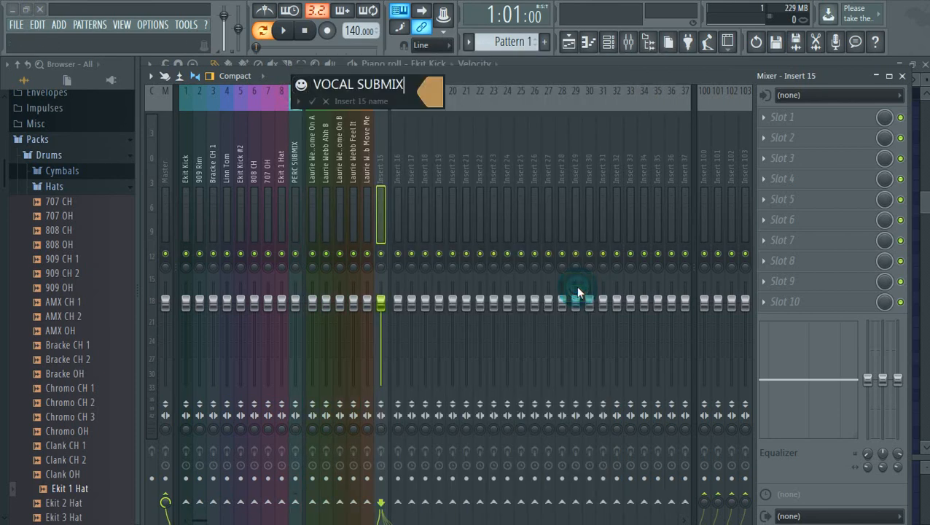
key(Return)
drag(306, 159, 380, 159)
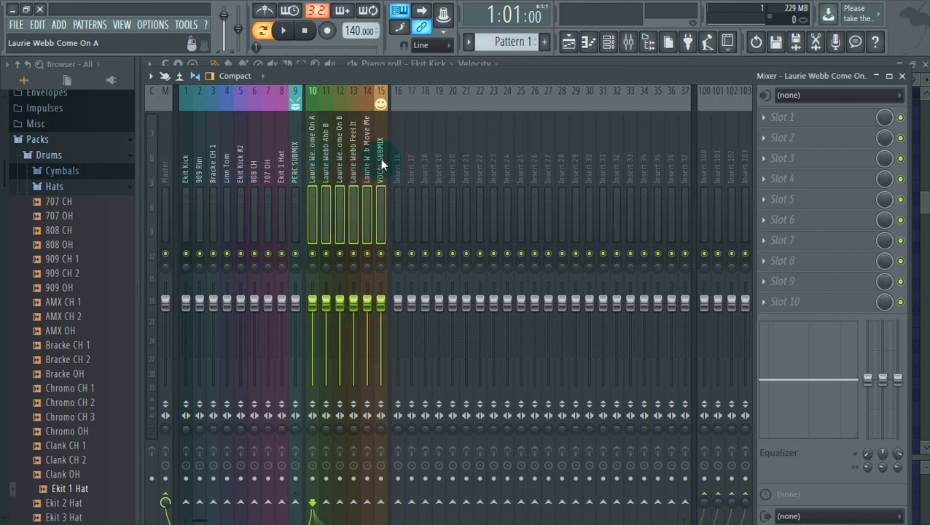
Route the selected vocal inserts 10–14 only into VOCAL SUBMIX on insert 15
right_click(380, 158)
mouse_move(470, 183)
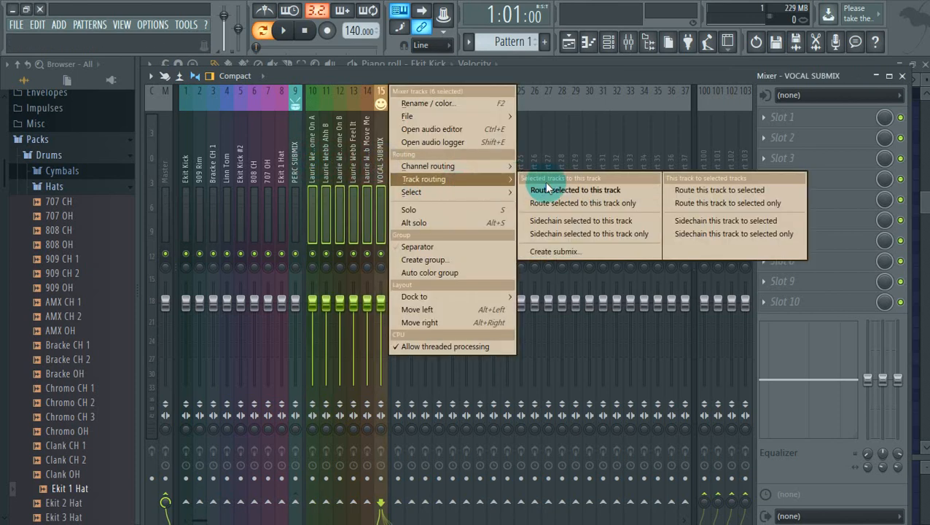
click(583, 201)
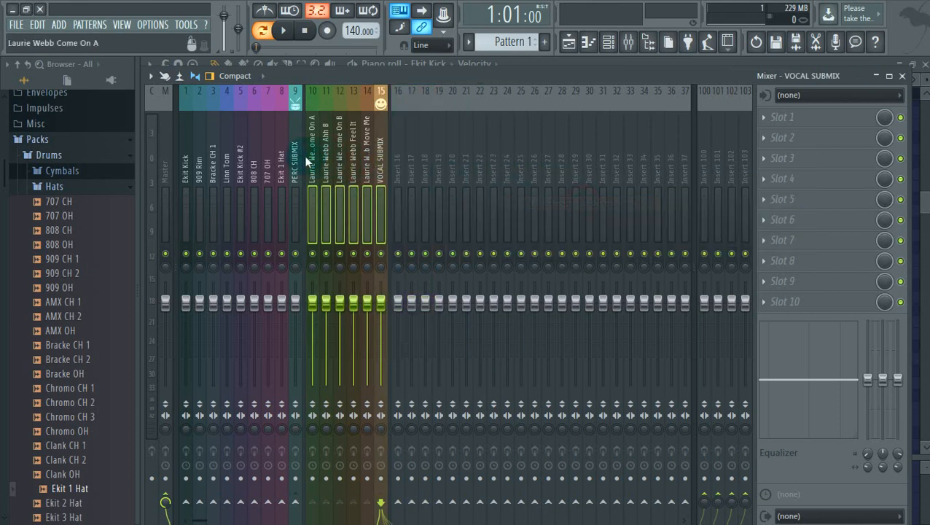
Check vocal inserts 10–14 to confirm each feeds VOCAL SUBMIX
click(313, 172)
click(378, 181)
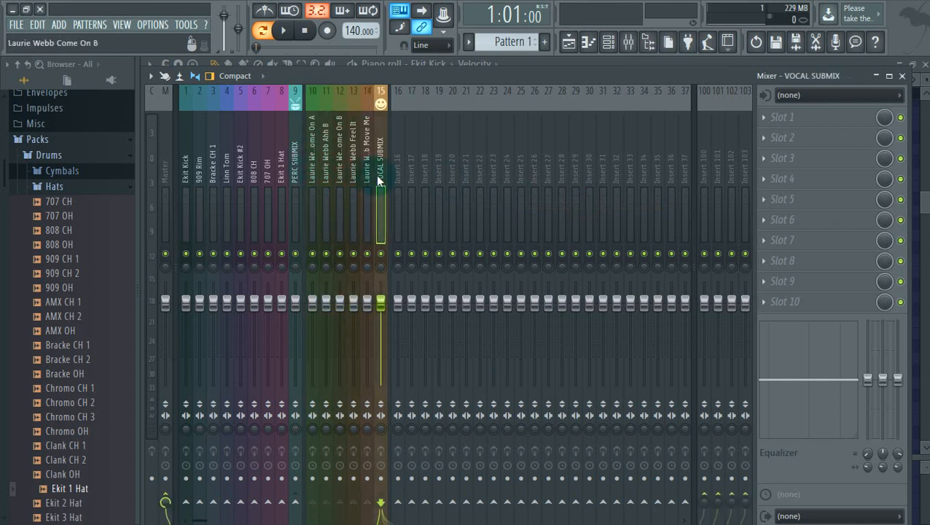
click(353, 169)
click(326, 159)
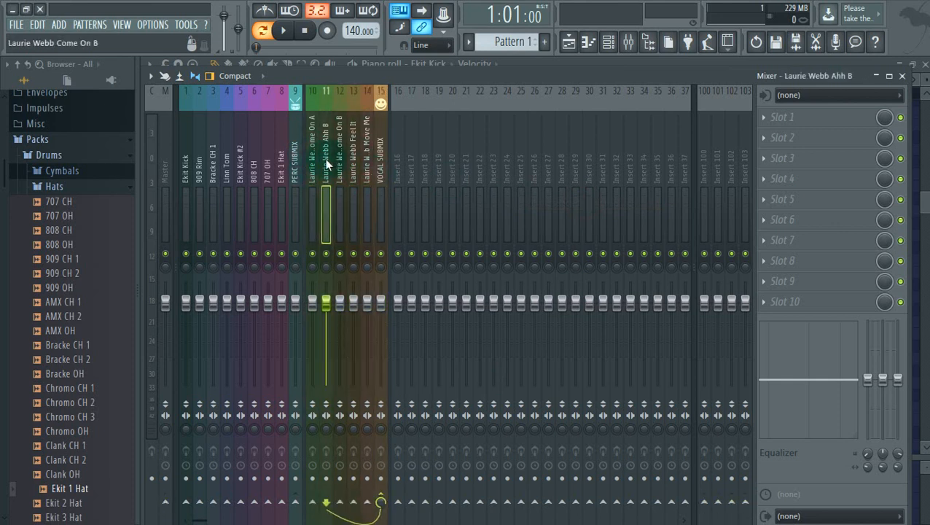
click(383, 139)
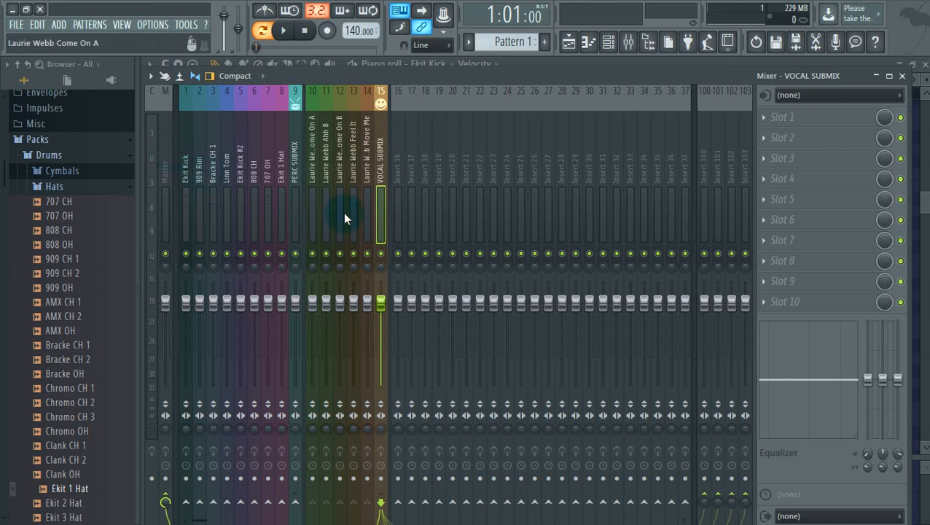
click(313, 181)
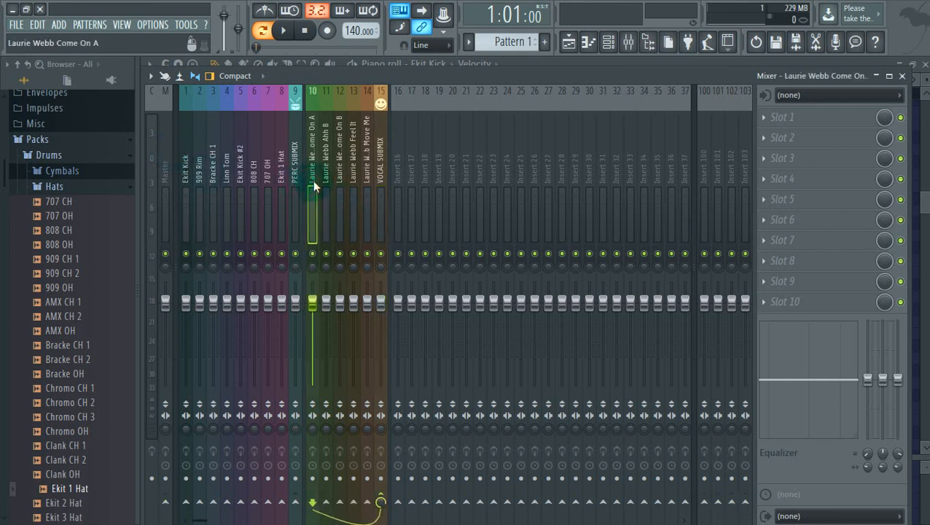
click(377, 177)
click(367, 175)
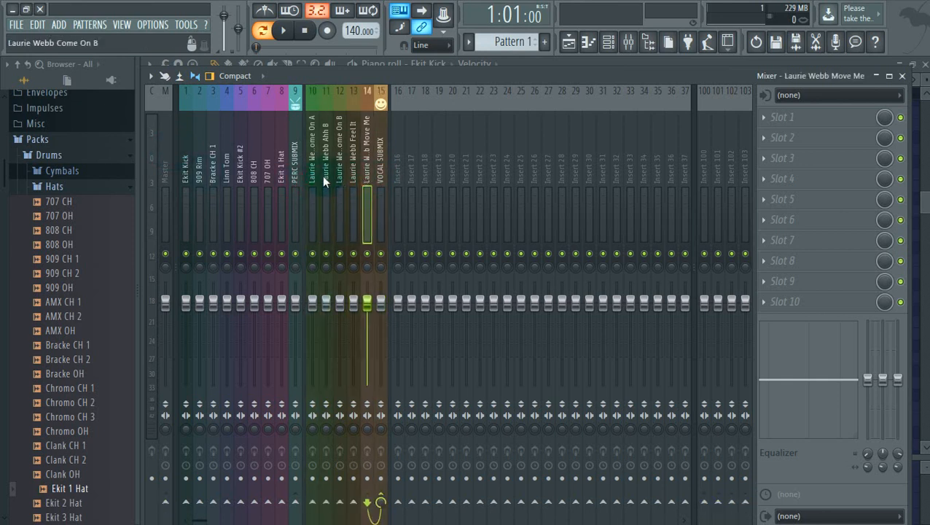
click(313, 176)
click(354, 168)
click(312, 168)
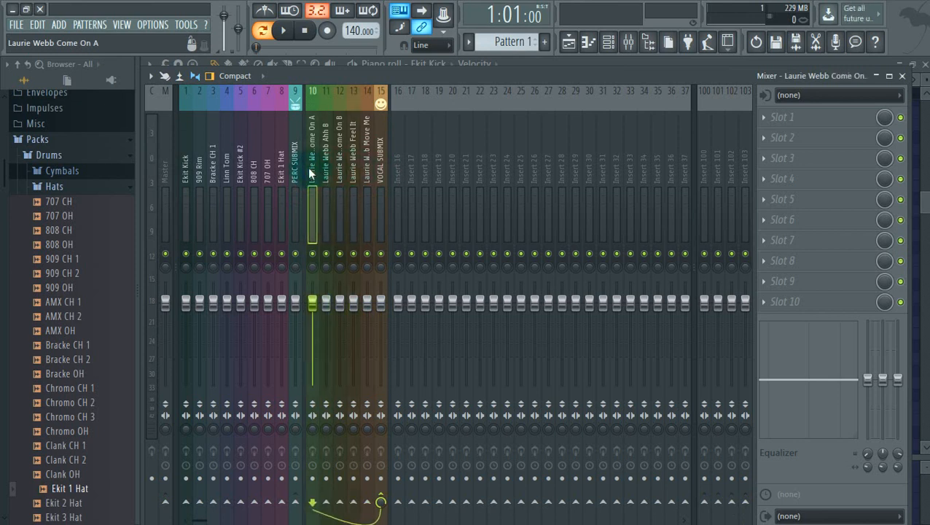
click(326, 168)
click(398, 170)
click(380, 171)
Review routing across drum, vocal and unused inserts, then switch to the Playlist
drag(374, 169, 158, 162)
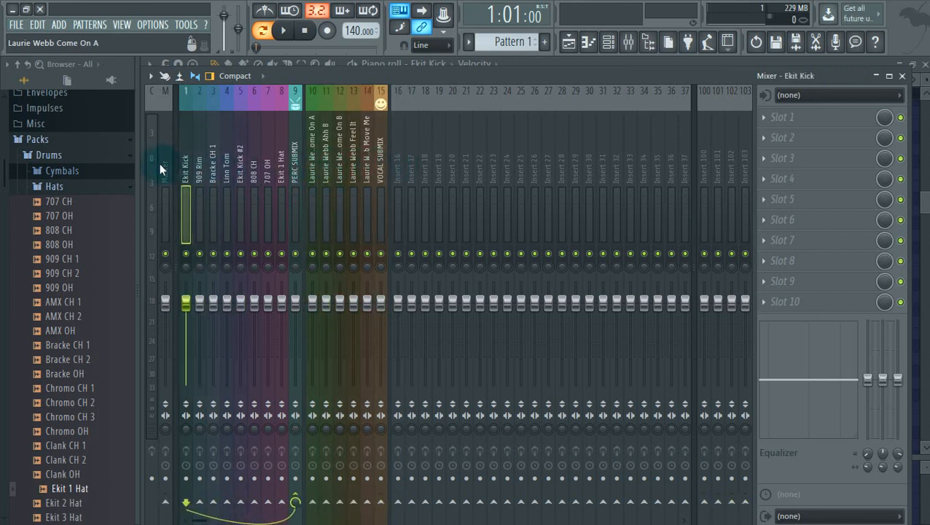
click(381, 157)
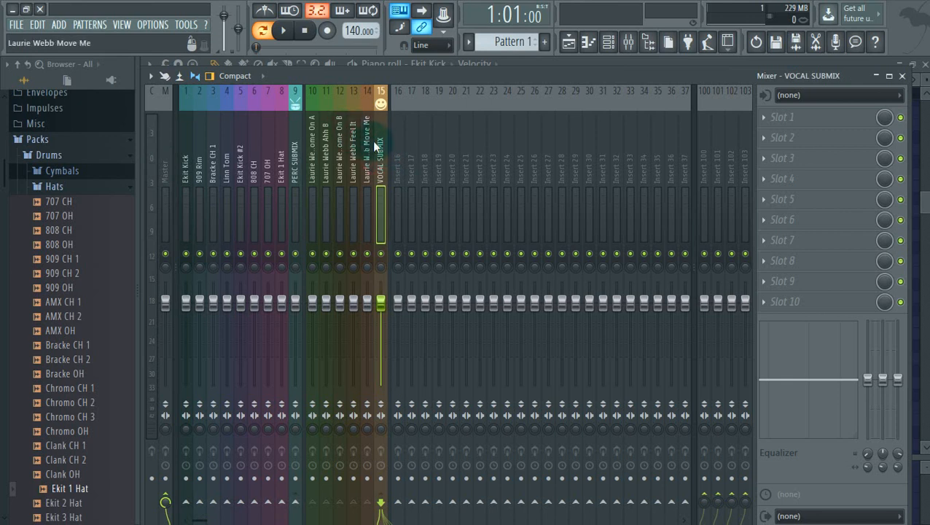
drag(367, 139, 254, 121)
drag(329, 113, 401, 164)
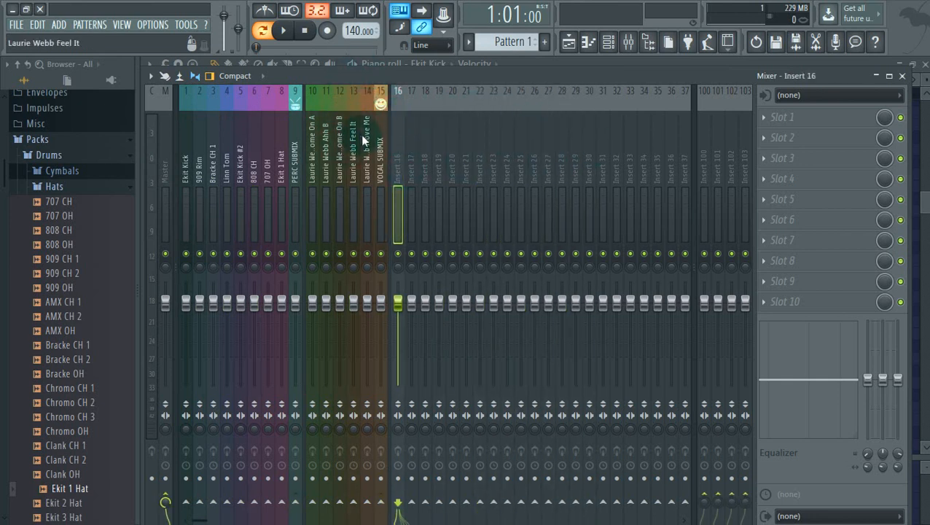
drag(360, 134, 386, 130)
click(438, 157)
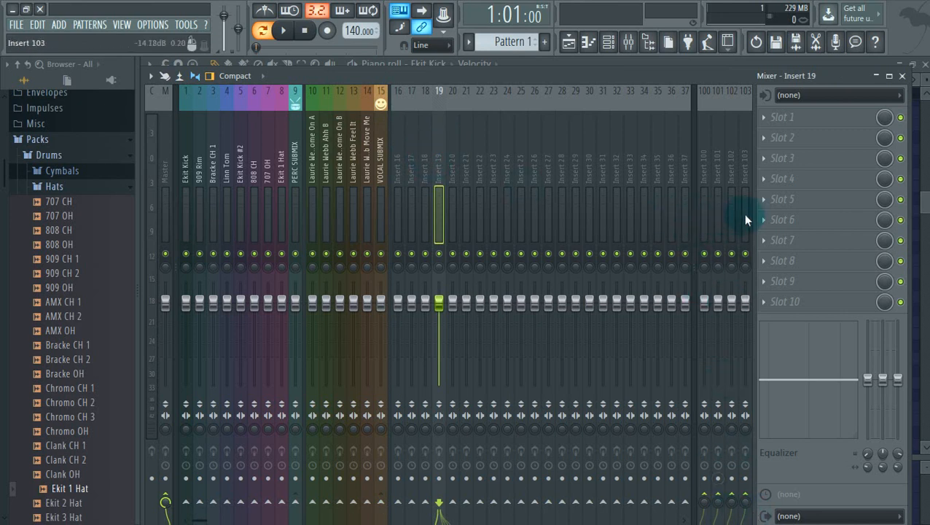
click(375, 134)
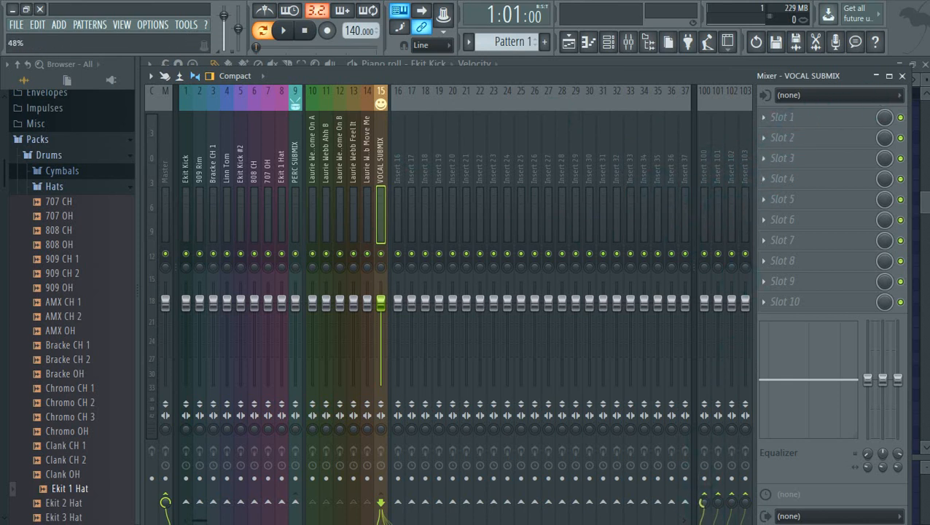
click(368, 183)
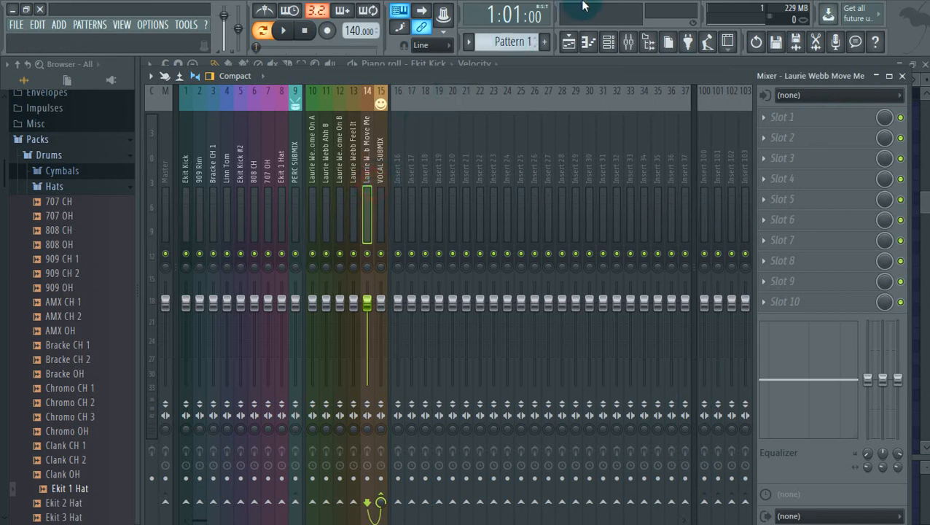
click(569, 41)
Paint Pattern 1 clips along Track 4 from bar 9 to bar 25
drag(372, 222, 656, 221)
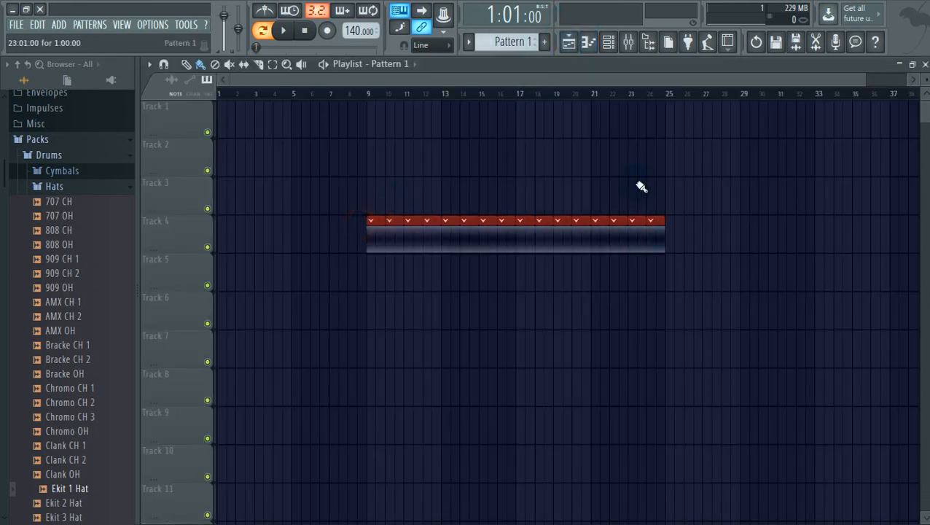
drag(641, 186, 634, 182)
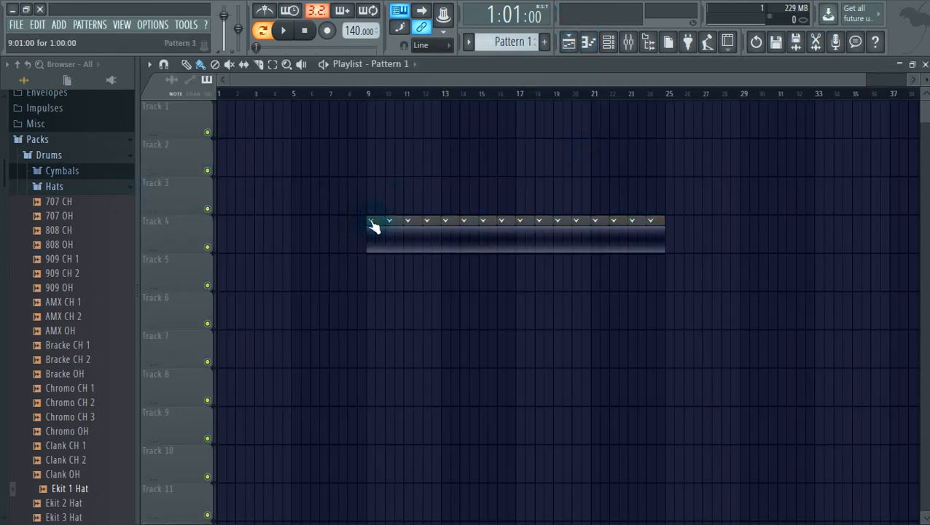
click(382, 64)
click(398, 92)
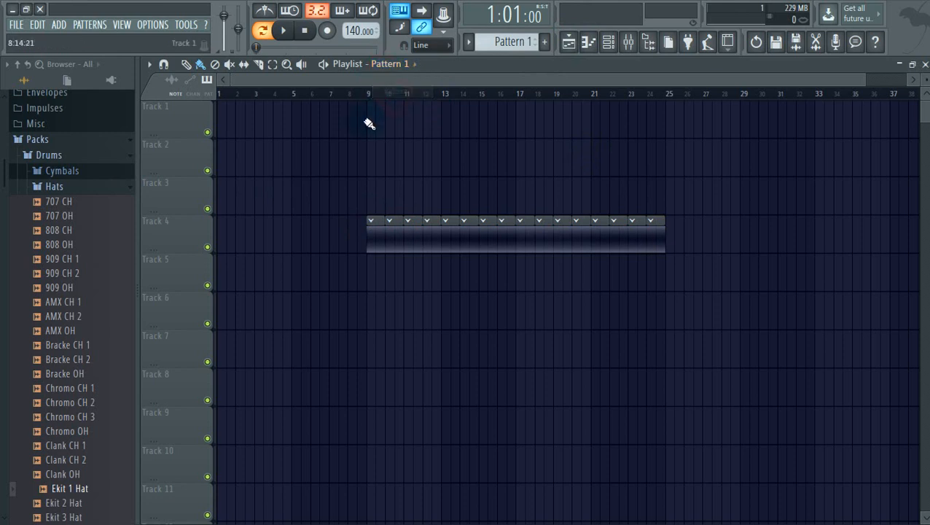
Rename Pattern 1 to the preset name 'Hat' and give it a new colour
key(F2)
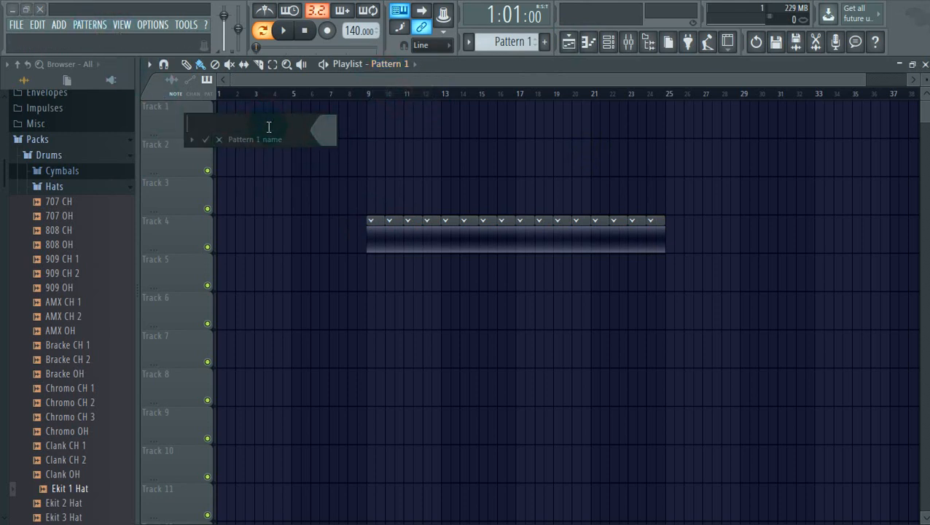
text(FVBSDBSDBFSDFBSDFB)
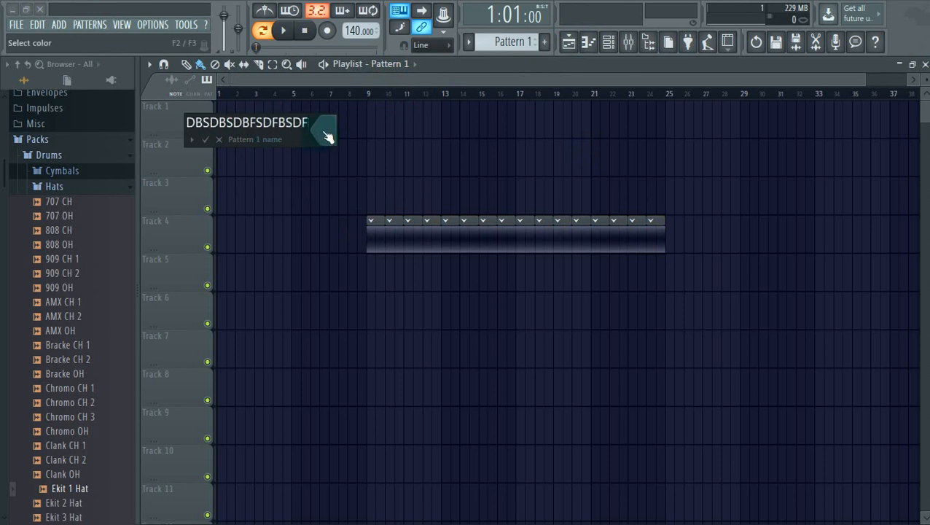
click(324, 130)
click(521, 229)
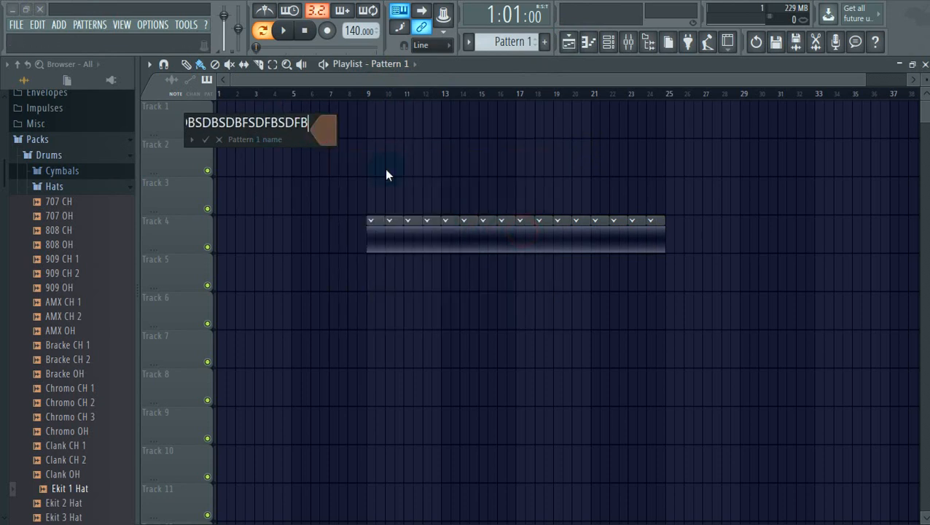
click(192, 139)
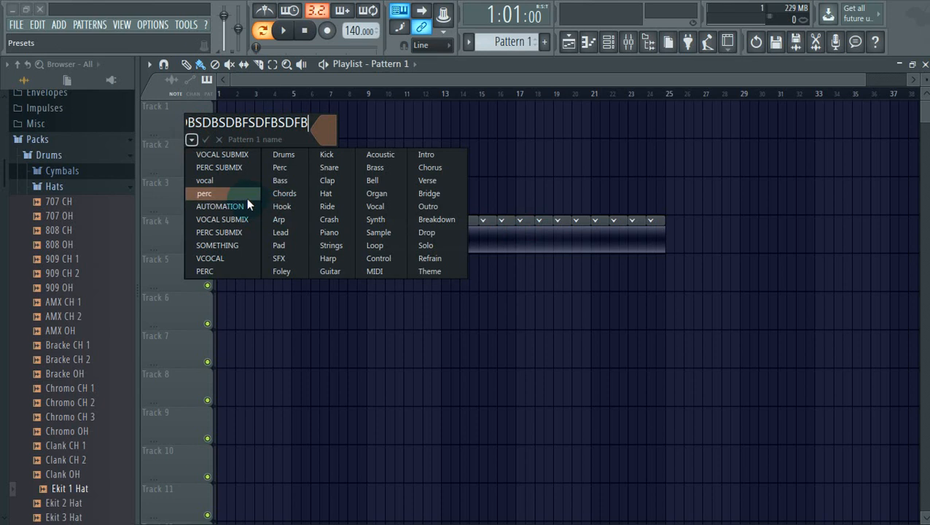
click(321, 194)
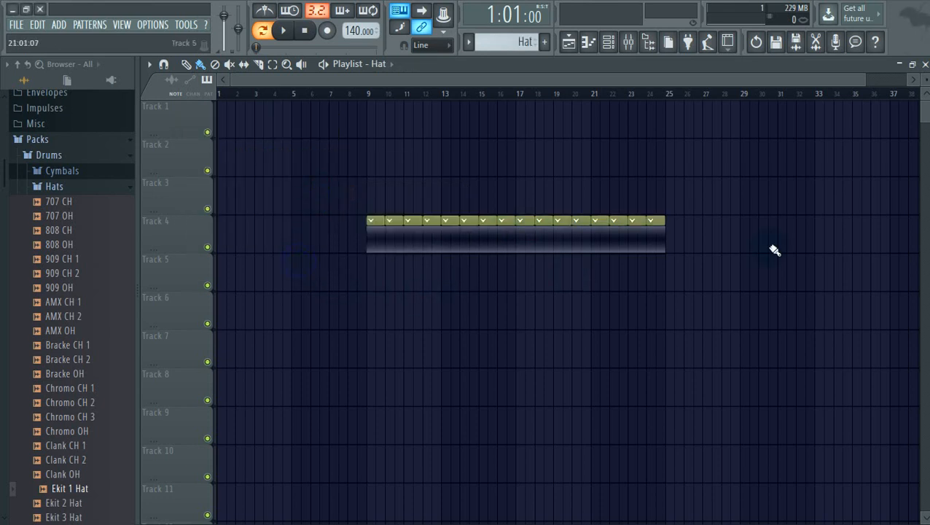
Erase the Track 4 Hat clips, repaint them across bars 3–21, then remove most again
right_click(659, 237)
drag(258, 231, 626, 231)
right_click(813, 258)
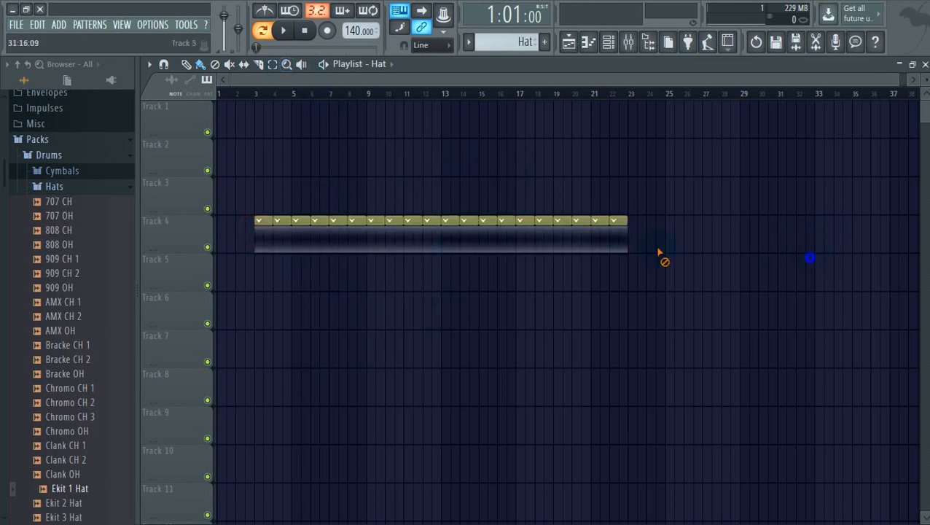
Rename playlist Track 4 to 'STUFF' with a lavender colour, then erase leftover Hat clips
right_click(188, 231)
click(254, 181)
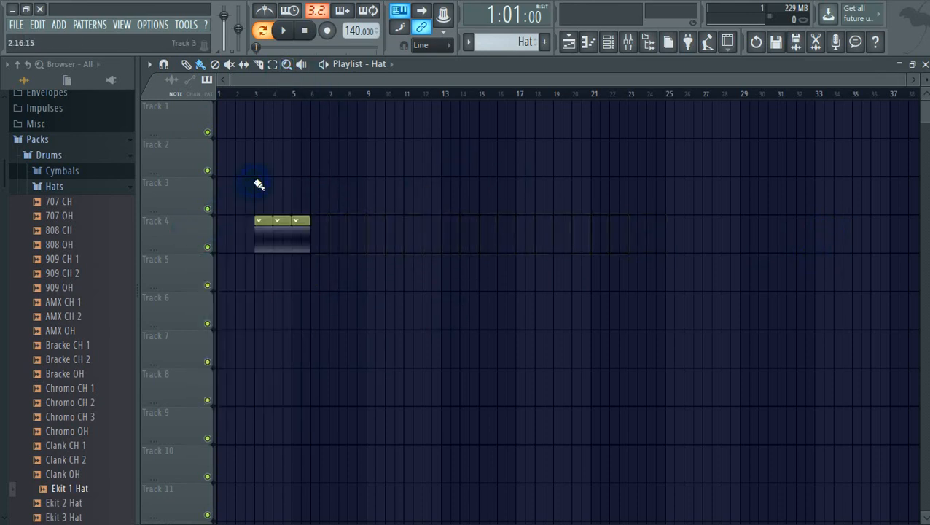
middle_click(183, 240)
click(328, 226)
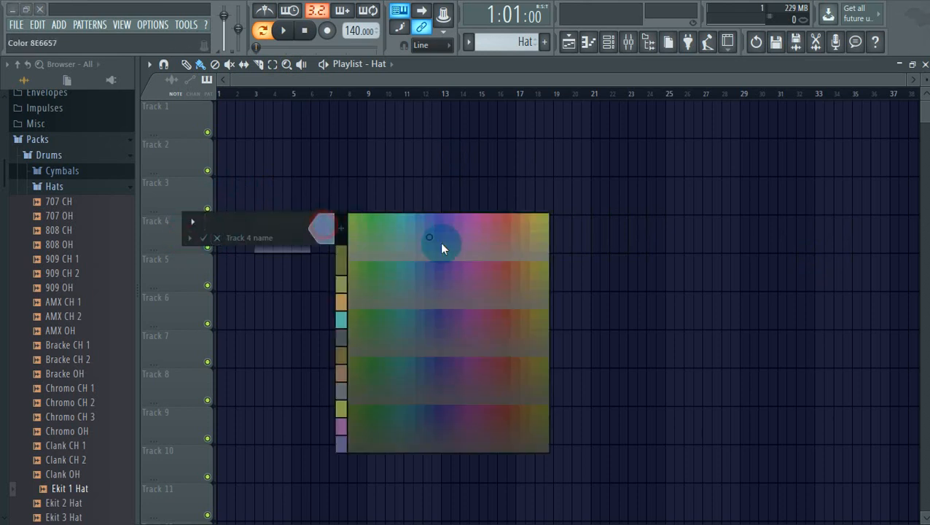
click(441, 244)
text(STUFF)
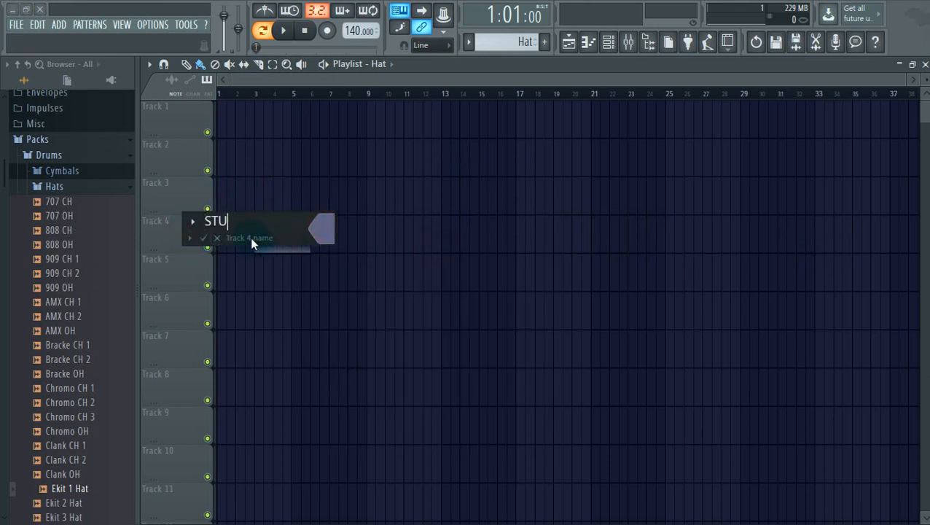
key(Return)
right_click(357, 161)
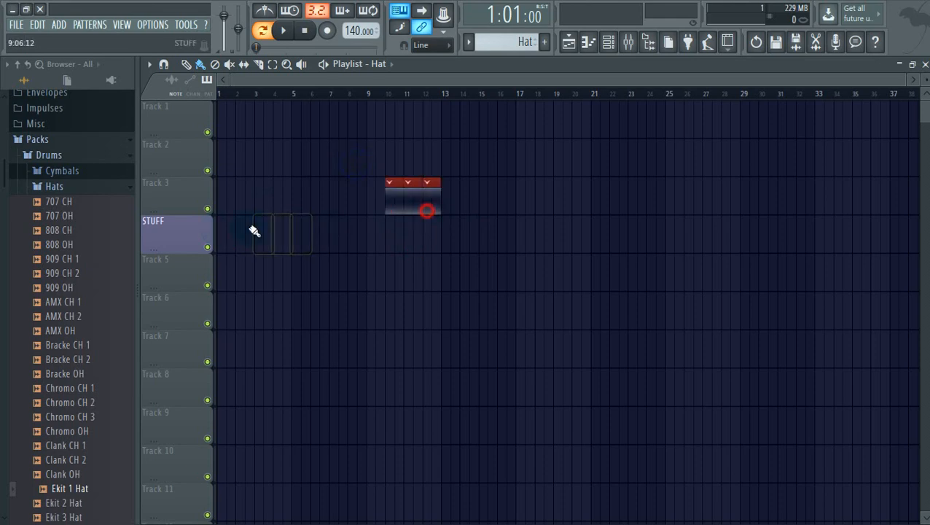